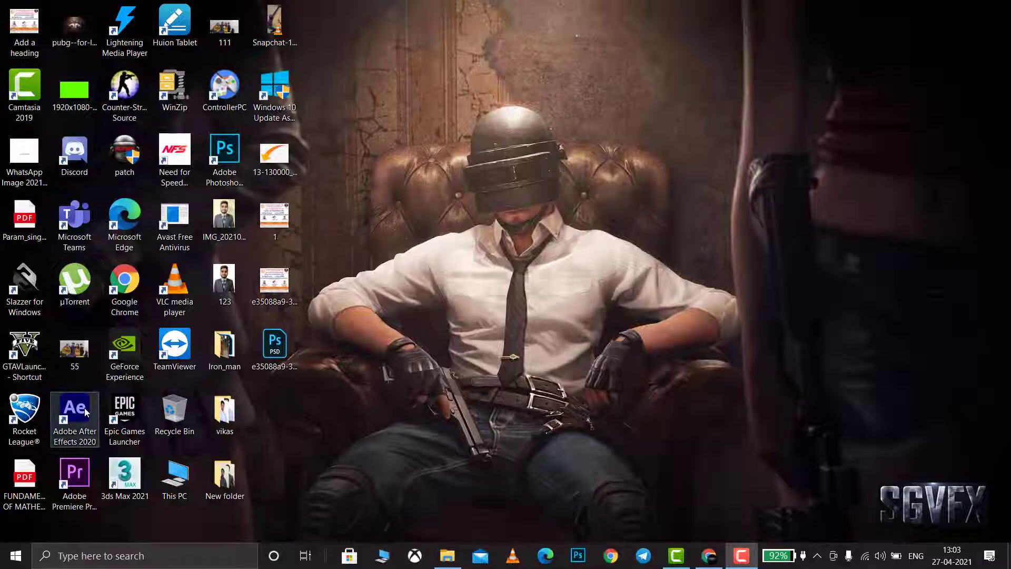
Launch Adobe After Effects 2020 from its desktop shortcut
{"action": "double_click", "coordinate": [84, 408]}
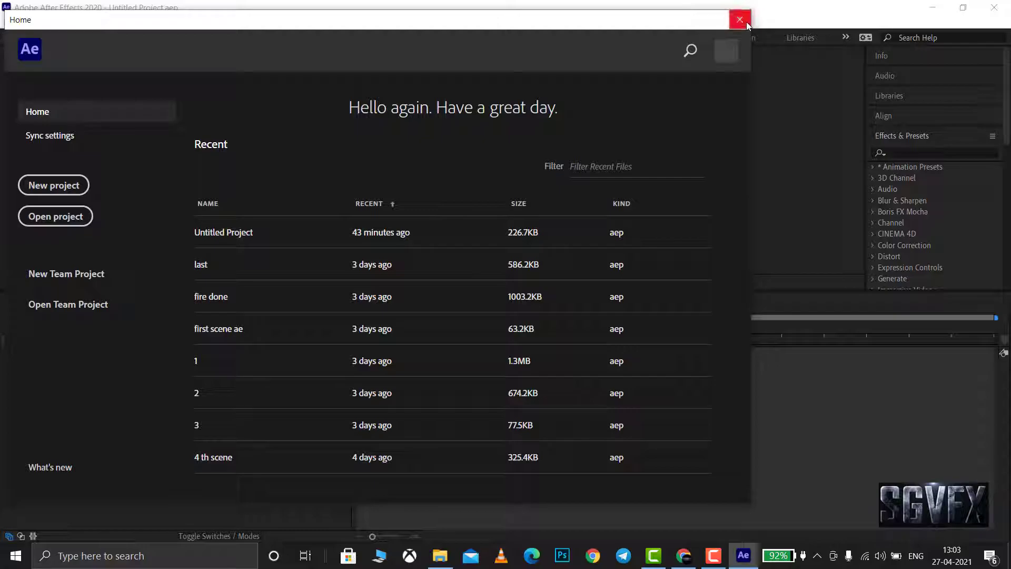
Create a composition named 'speef effect' at 1920×1080 and 60 fps
{"action": "left_click", "coordinate": [740, 20]}
{"action": "left_click", "coordinate": [67, 21]}
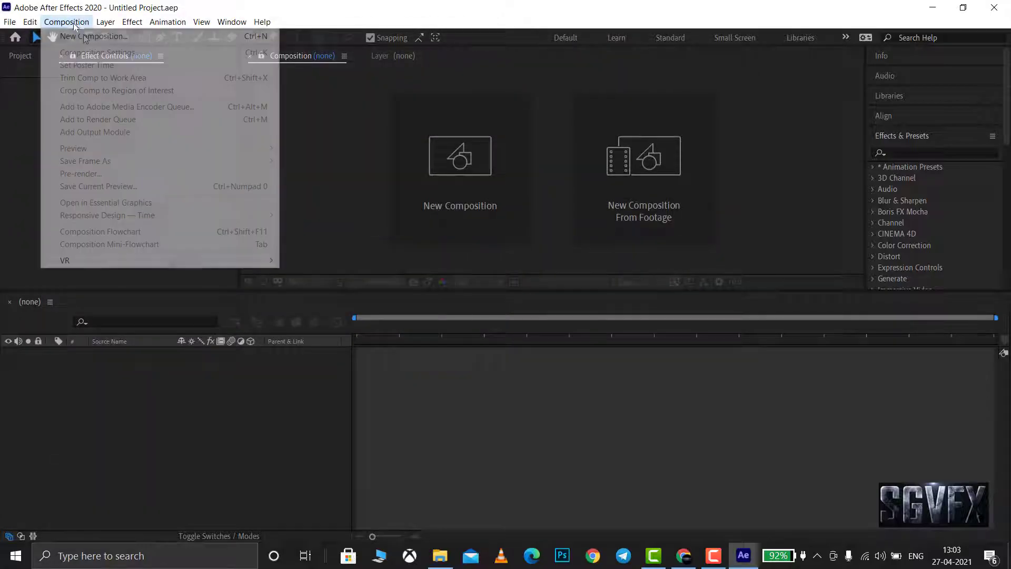
{"action": "left_click", "coordinate": [232, 32]}
{"action": "type", "text": "speef effect"}
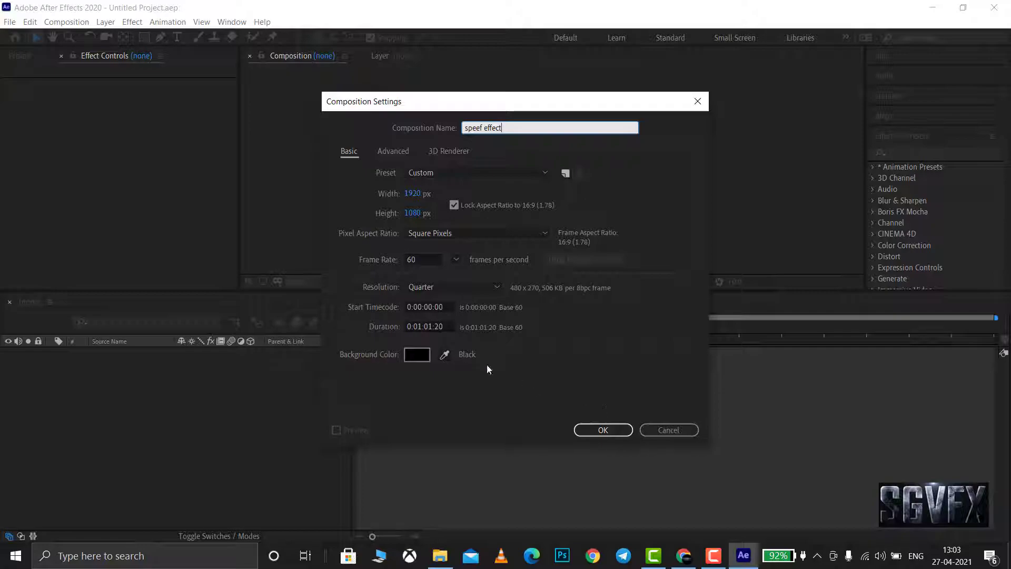
{"action": "left_click", "coordinate": [602, 429]}
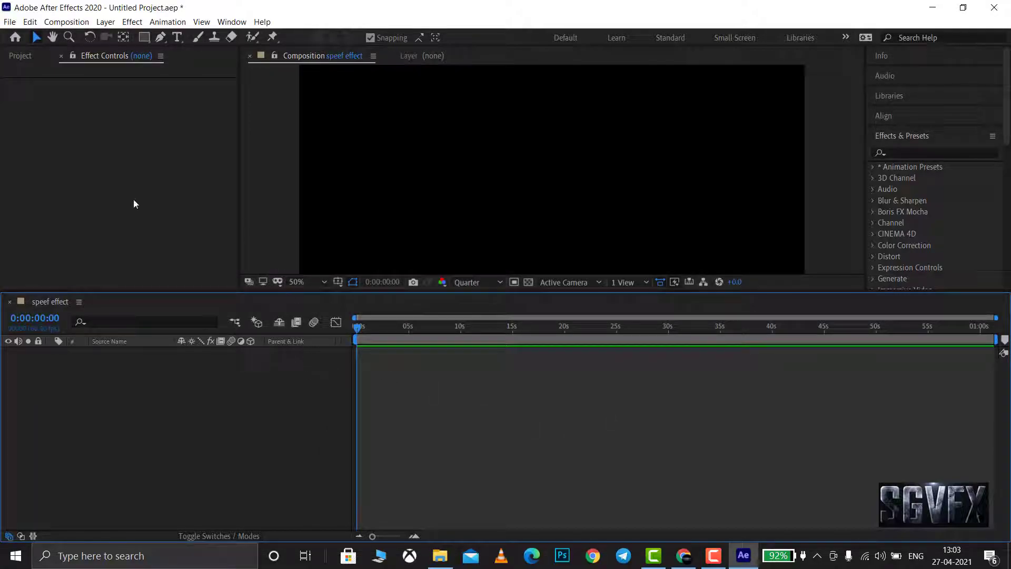
Import VID_20200831_114743.mp4 into the project, place it in the composition, and preview it
{"action": "left_click", "coordinate": [16, 55]}
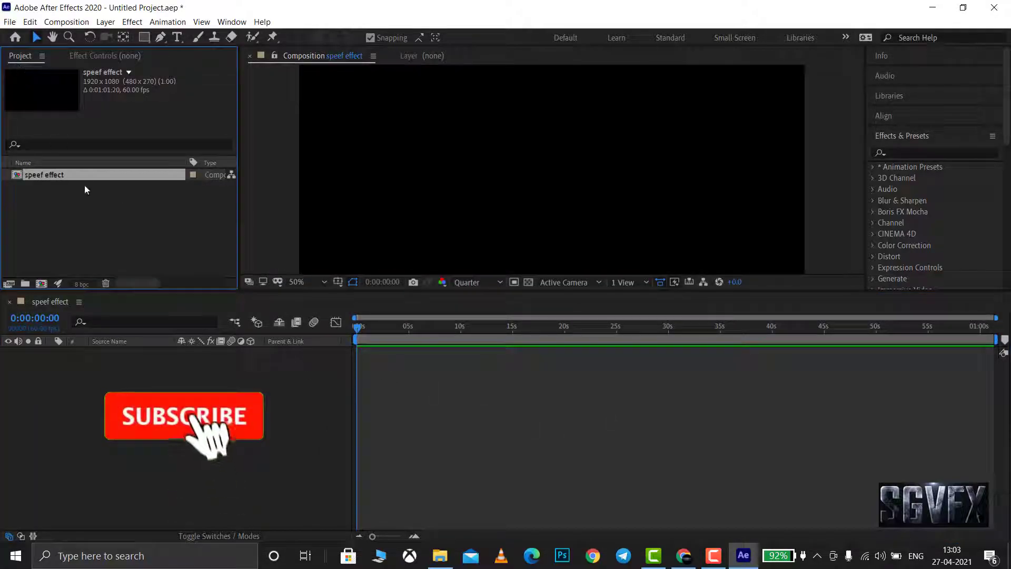
{"action": "left_click", "coordinate": [449, 557]}
{"action": "left_click_drag", "start_coordinate": [542, 223], "coordinate": [102, 233]}
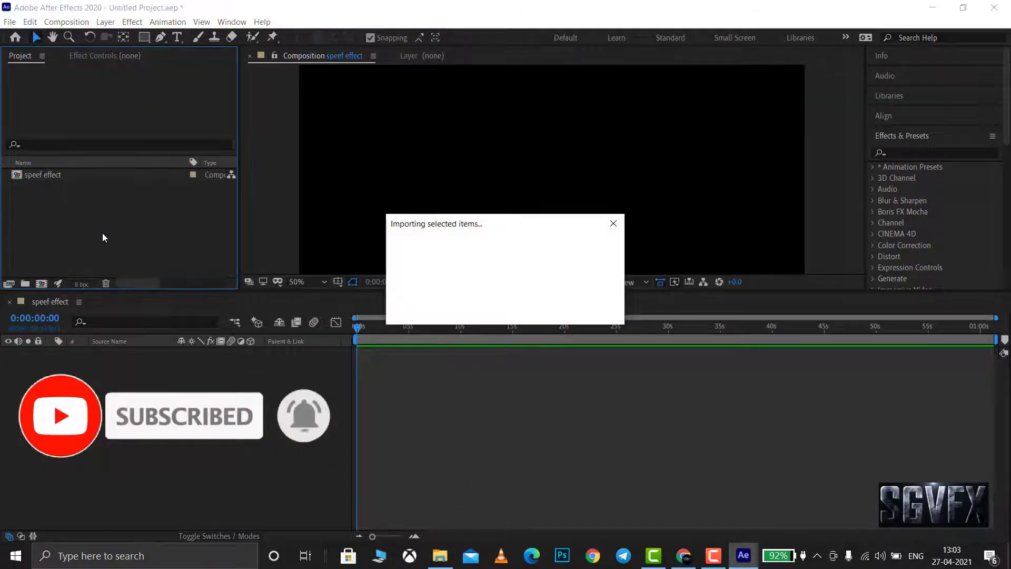
{"action": "mouse_move", "coordinate": [96, 187]}
{"action": "left_mouse_down"}
{"action": "mouse_move", "coordinate": [48, 389]}
{"action": "mouse_move", "coordinate": [49, 371]}
{"action": "left_mouse_up"}
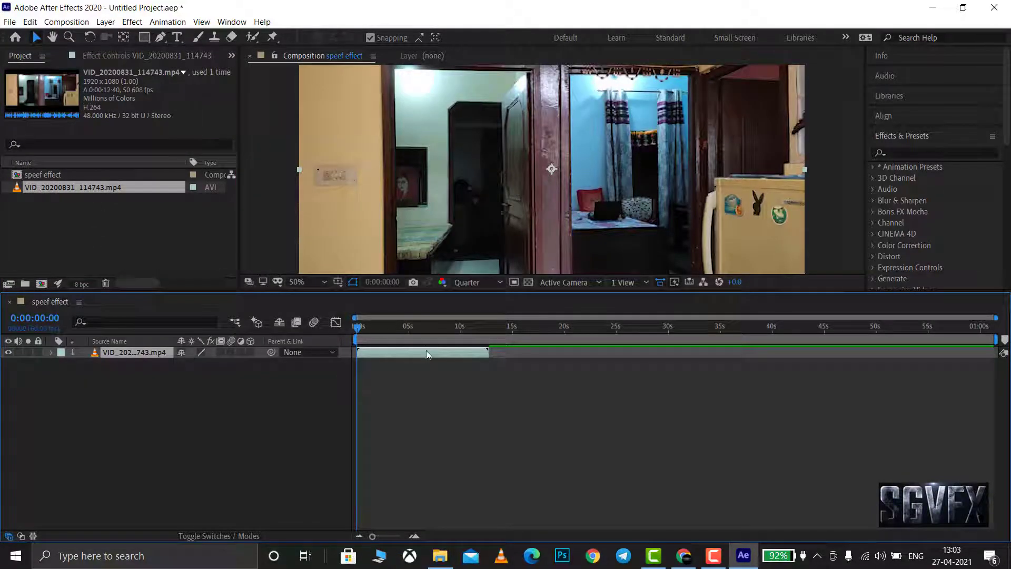
{"action": "key", "text": "space"}
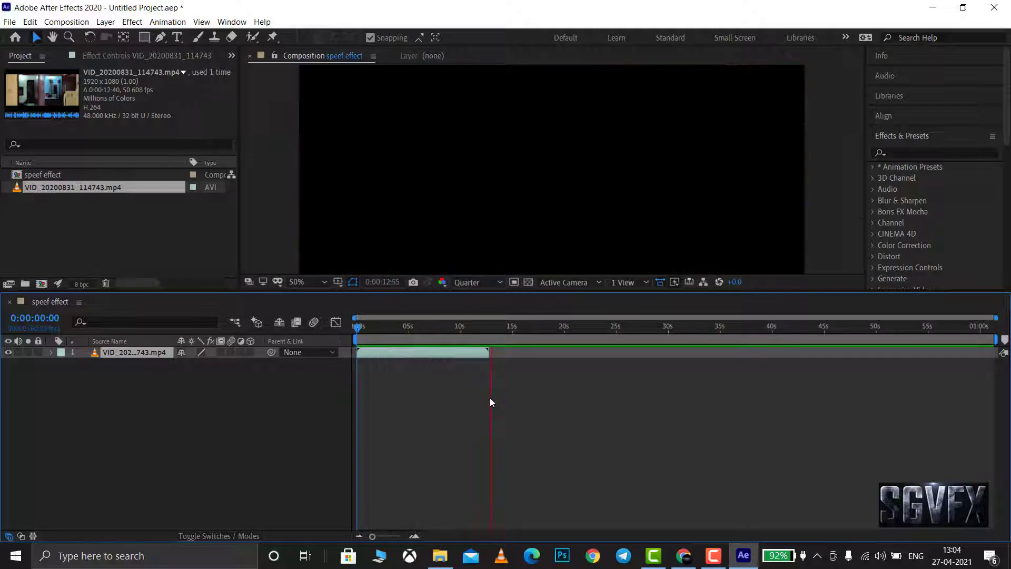
Trim the composition to a work area ending near 0:08, then park the playhead at 0:00:00:40
{"action": "key", "text": "space"}
{"action": "mouse_move", "coordinate": [480, 331]}
{"action": "left_mouse_down"}
{"action": "mouse_move", "coordinate": [421, 349]}
{"action": "mouse_move", "coordinate": [434, 350]}
{"action": "left_mouse_up"}
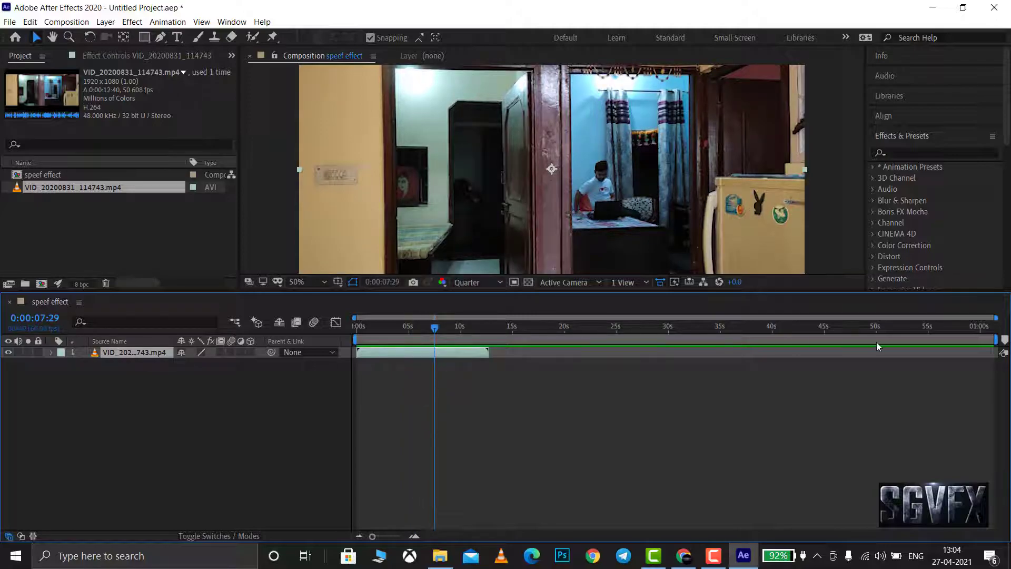
{"action": "left_click_drag", "start_coordinate": [996, 339], "coordinate": [442, 379]}
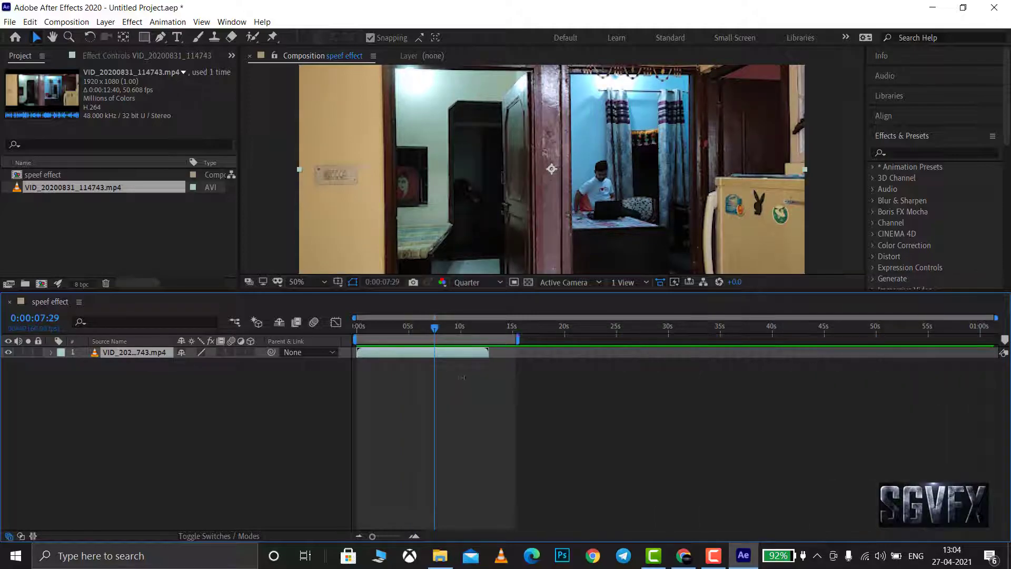
{"action": "right_click", "coordinate": [437, 339]}
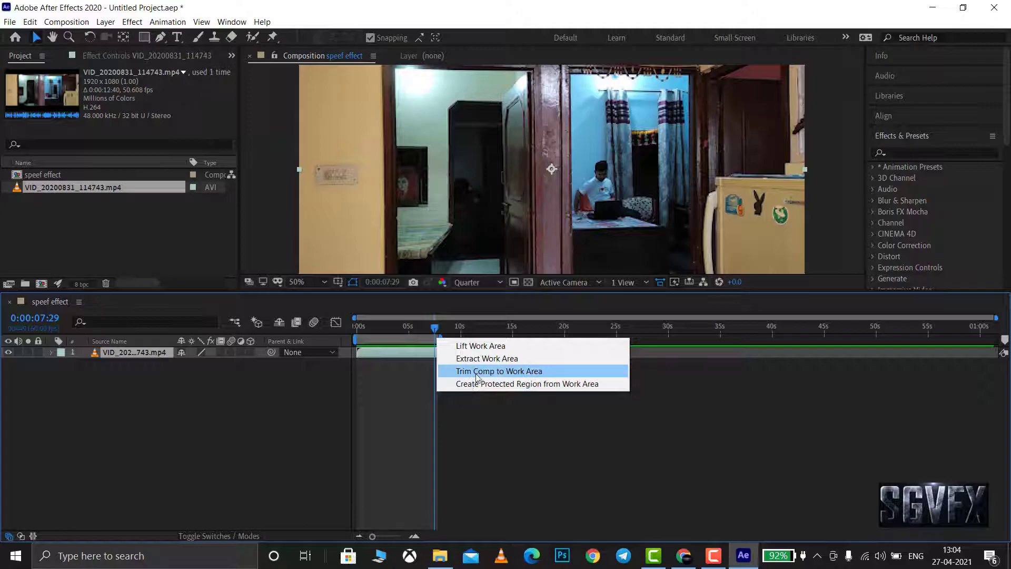
{"action": "left_click", "coordinate": [472, 370]}
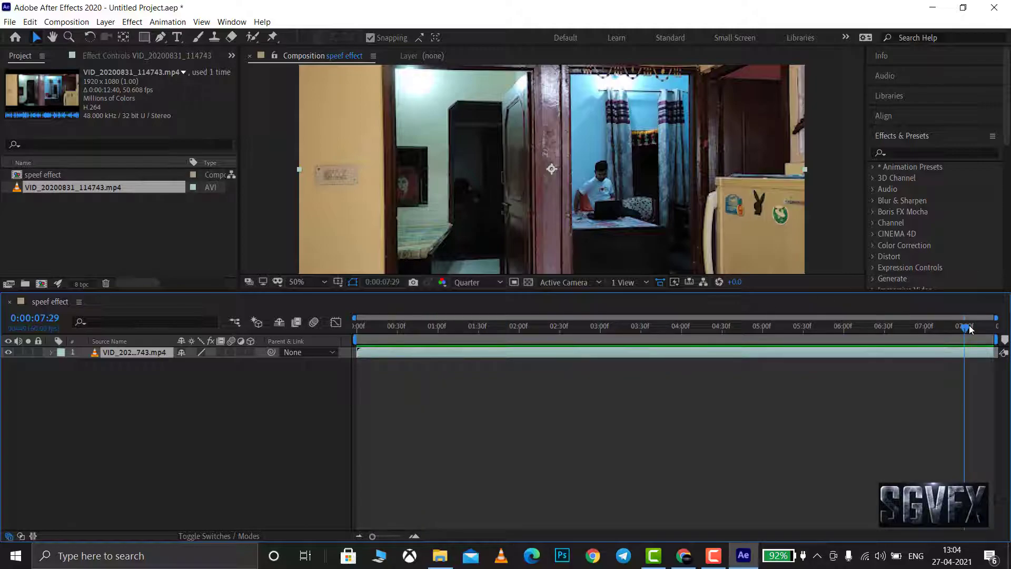
{"action": "left_click_drag", "start_coordinate": [965, 328], "coordinate": [338, 356]}
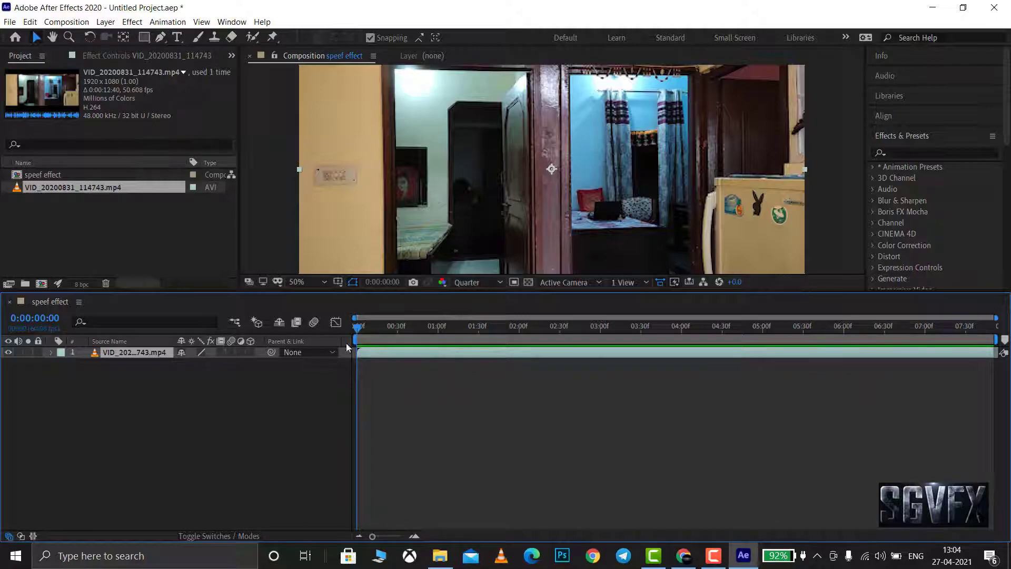
{"action": "left_click_drag", "start_coordinate": [357, 328], "coordinate": [410, 340]}
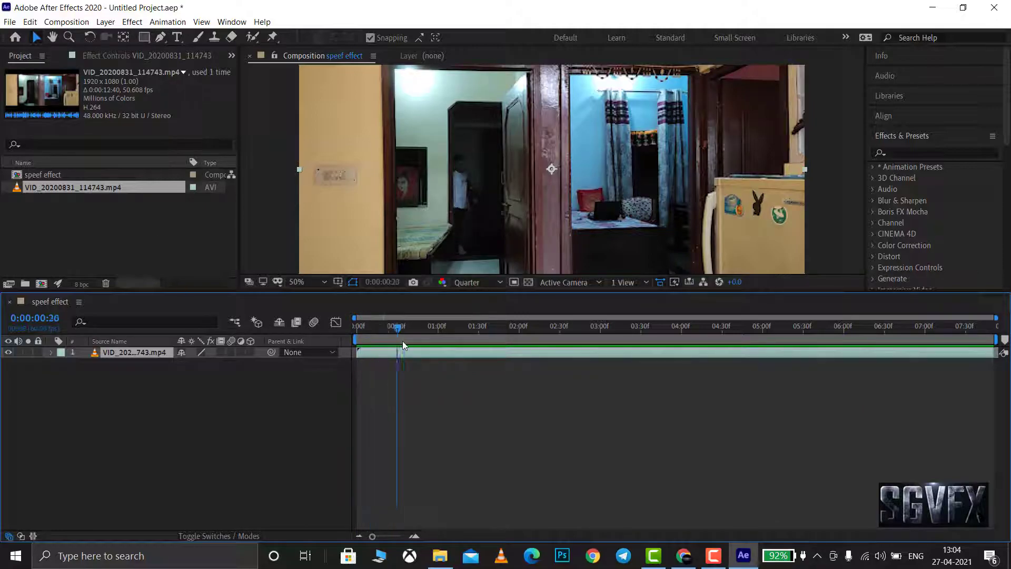
Duplicate the room clip layer and split it at a later moment of the walk
{"action": "left_click", "coordinate": [30, 21]}
{"action": "left_click", "coordinate": [48, 168]}
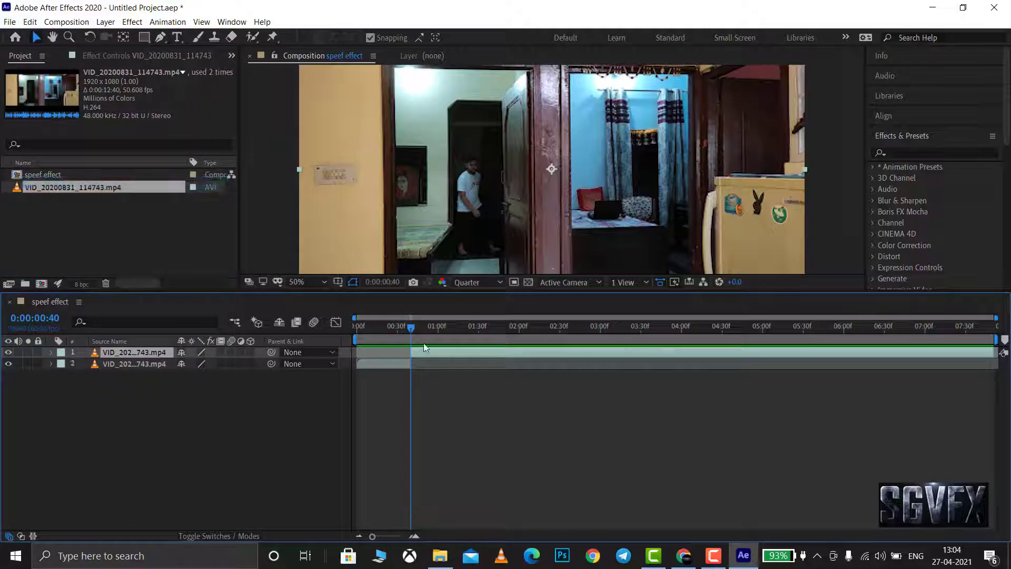
{"action": "left_click_drag", "start_coordinate": [413, 331], "coordinate": [538, 369]}
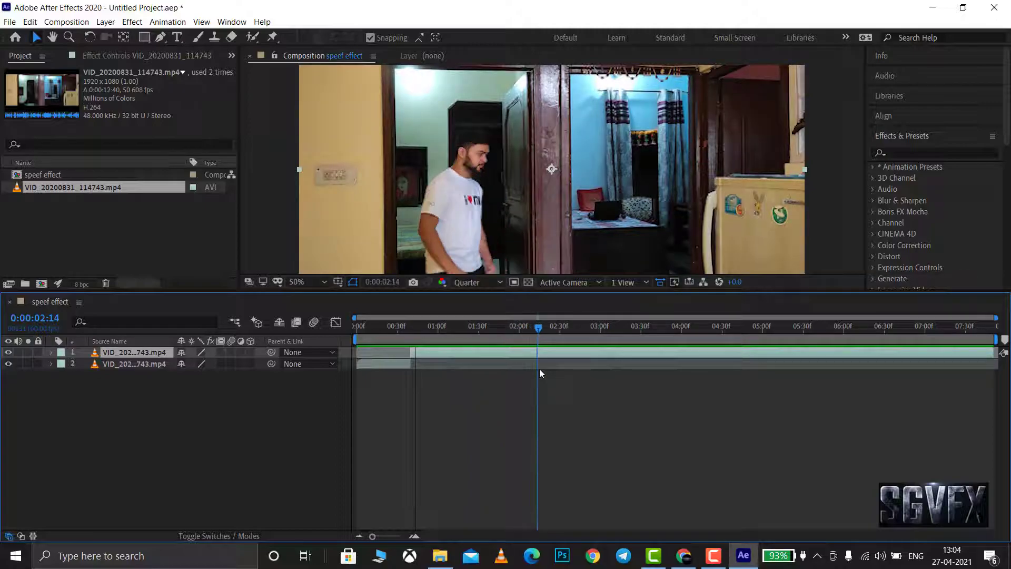
{"action": "left_click", "coordinate": [30, 22]}
{"action": "left_click", "coordinate": [61, 185]}
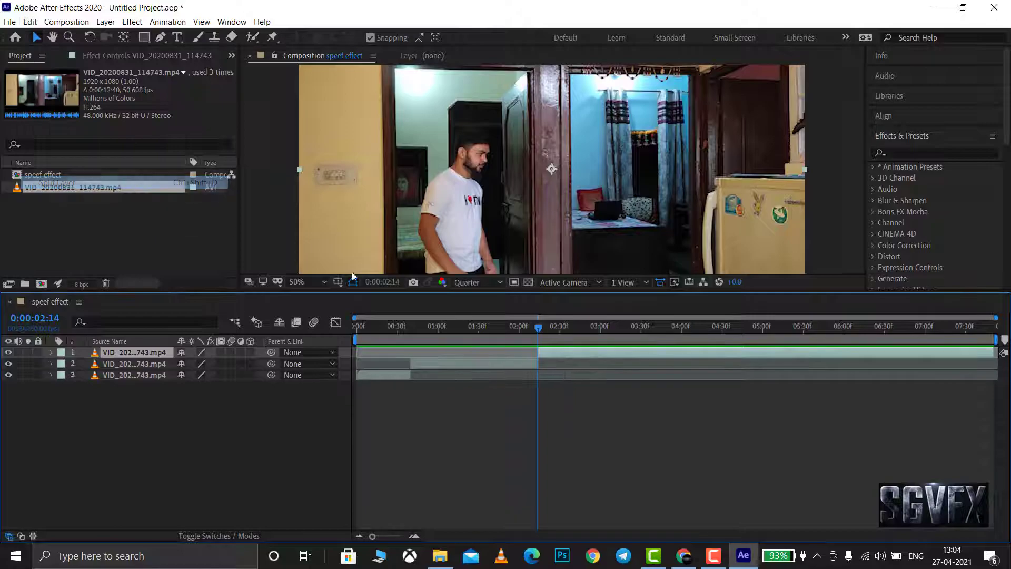
Split the top layer at further cut points, the last near 0:00:04:56, and preview from the start
{"action": "left_click_drag", "start_coordinate": [538, 329], "coordinate": [611, 348]}
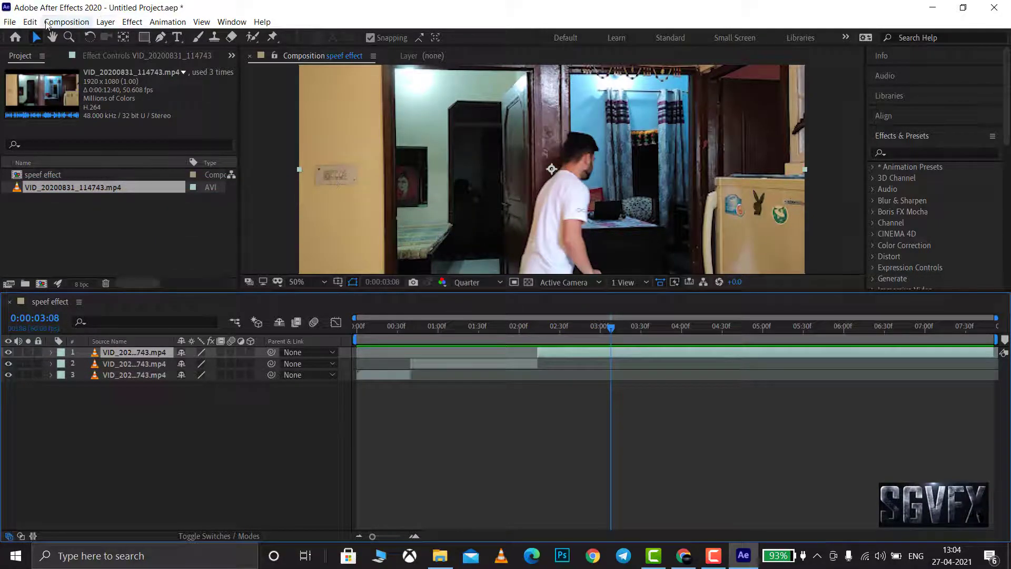
{"action": "left_click", "coordinate": [30, 21]}
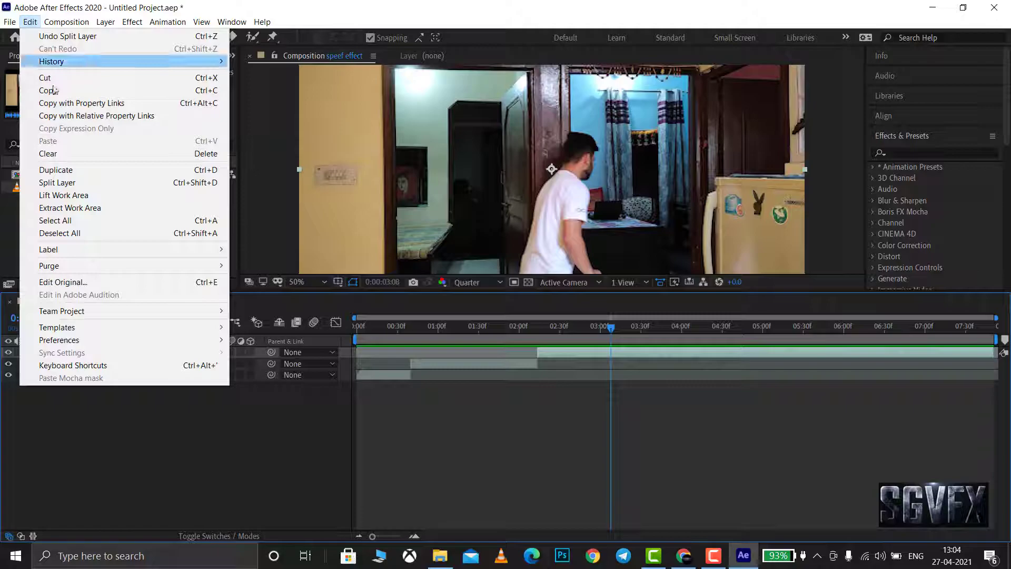
{"action": "left_click", "coordinate": [70, 182]}
{"action": "mouse_move", "coordinate": [613, 331]}
{"action": "left_mouse_down"}
{"action": "mouse_move", "coordinate": [660, 329]}
{"action": "mouse_move", "coordinate": [782, 354]}
{"action": "left_mouse_up"}
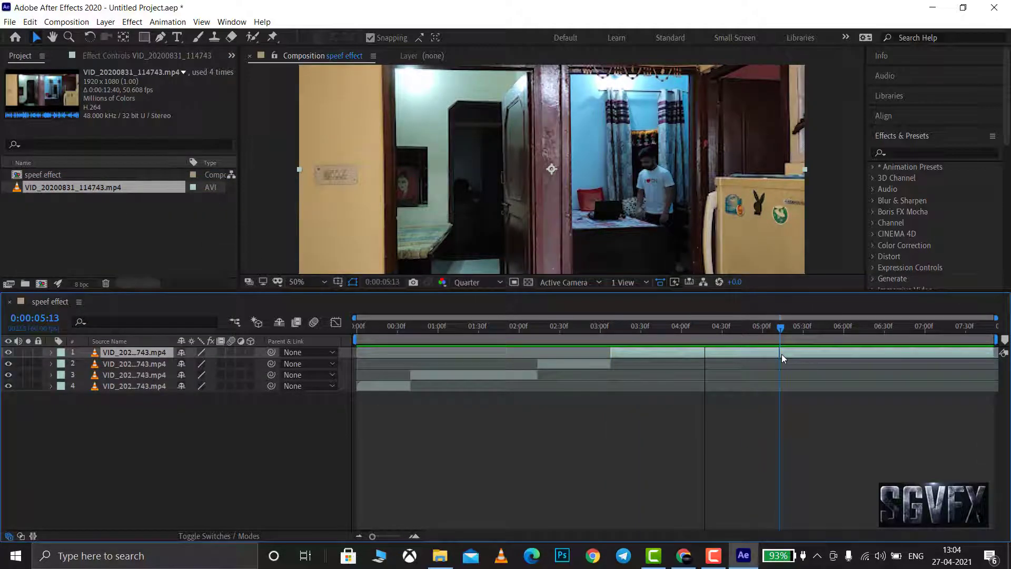
{"action": "left_click", "coordinate": [30, 21]}
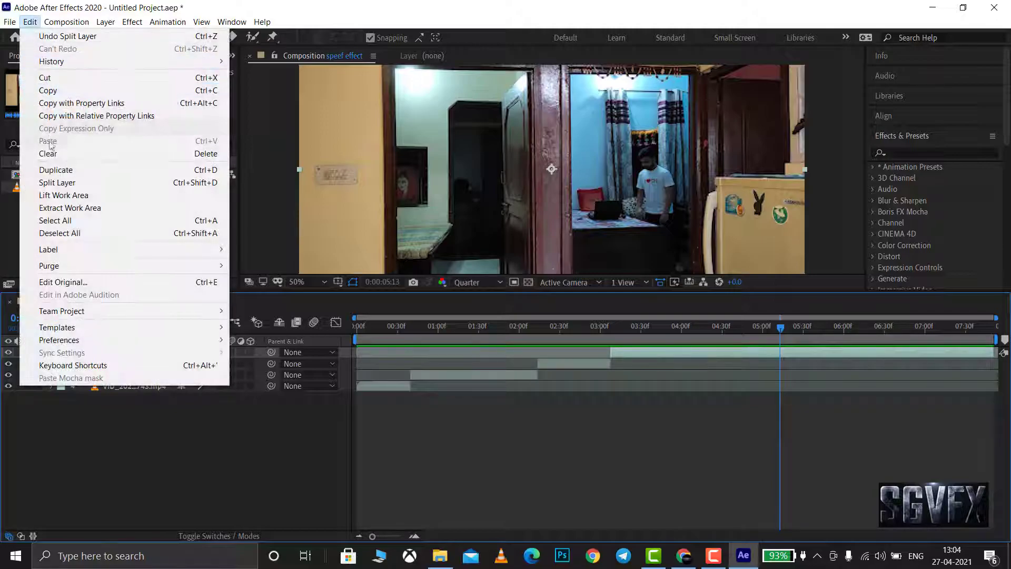
{"action": "left_click", "coordinate": [757, 326]}
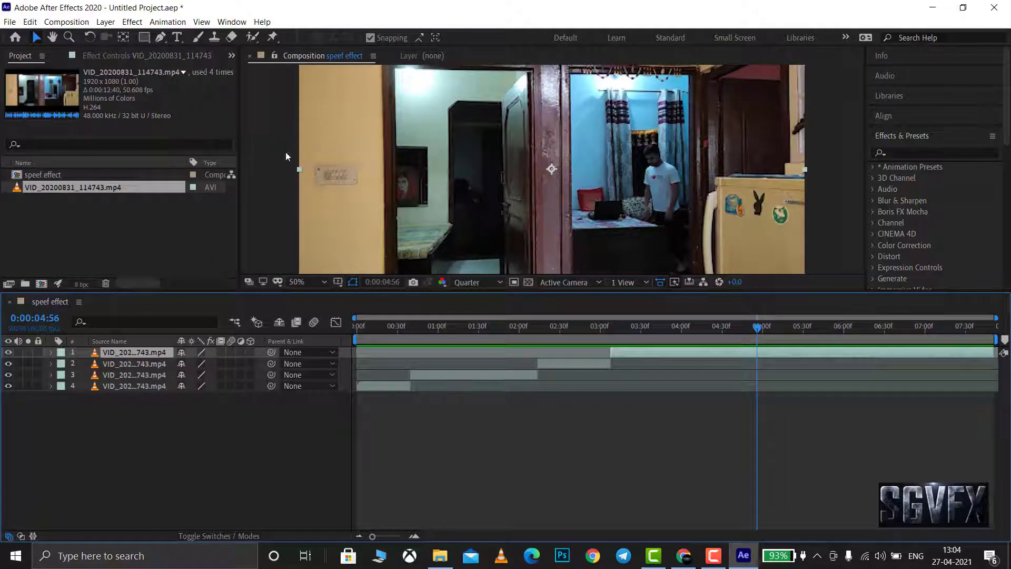
{"action": "left_click", "coordinate": [30, 22]}
{"action": "left_click", "coordinate": [53, 180]}
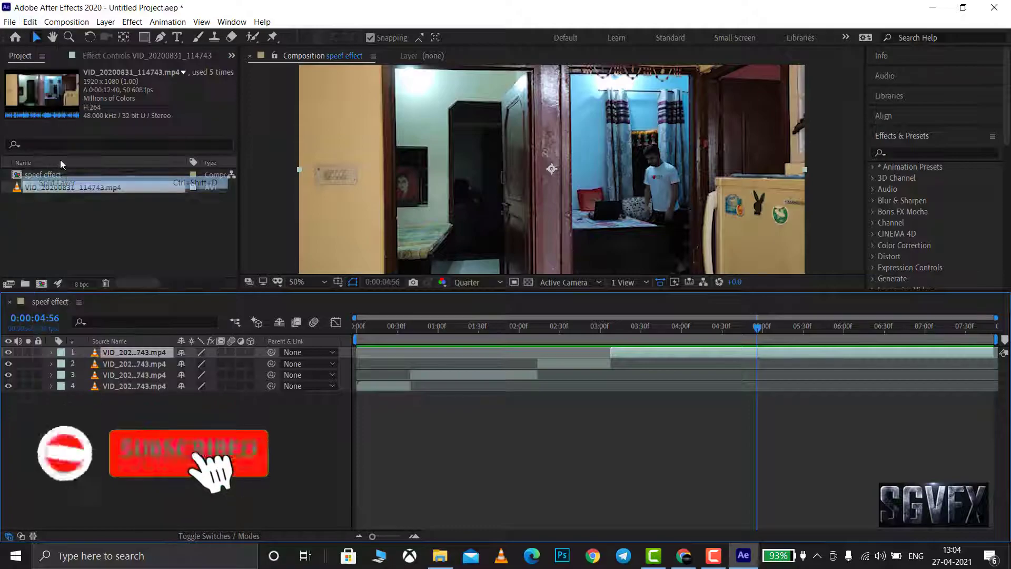
{"action": "key", "text": "Home"}
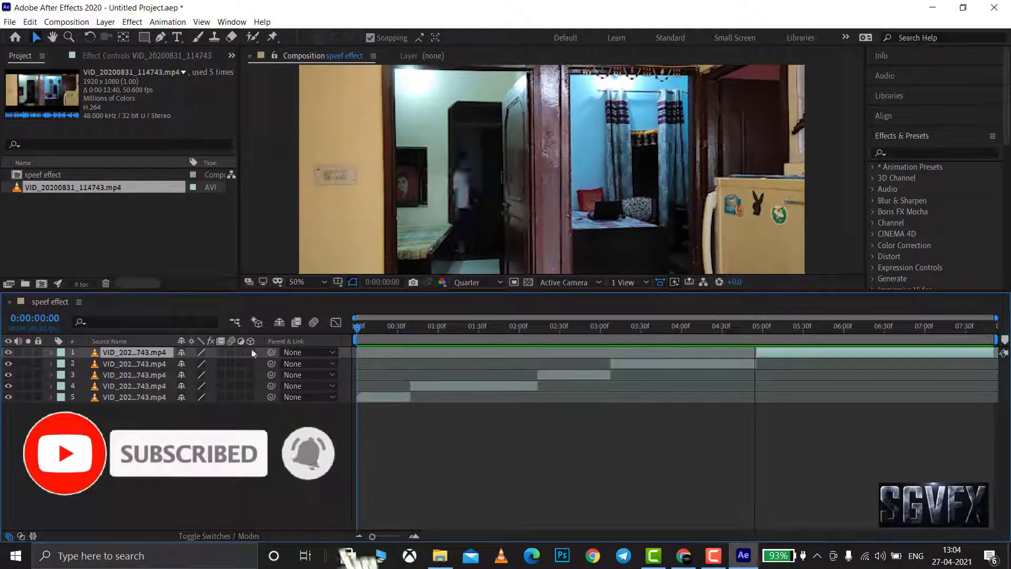
{"action": "key", "text": "space"}
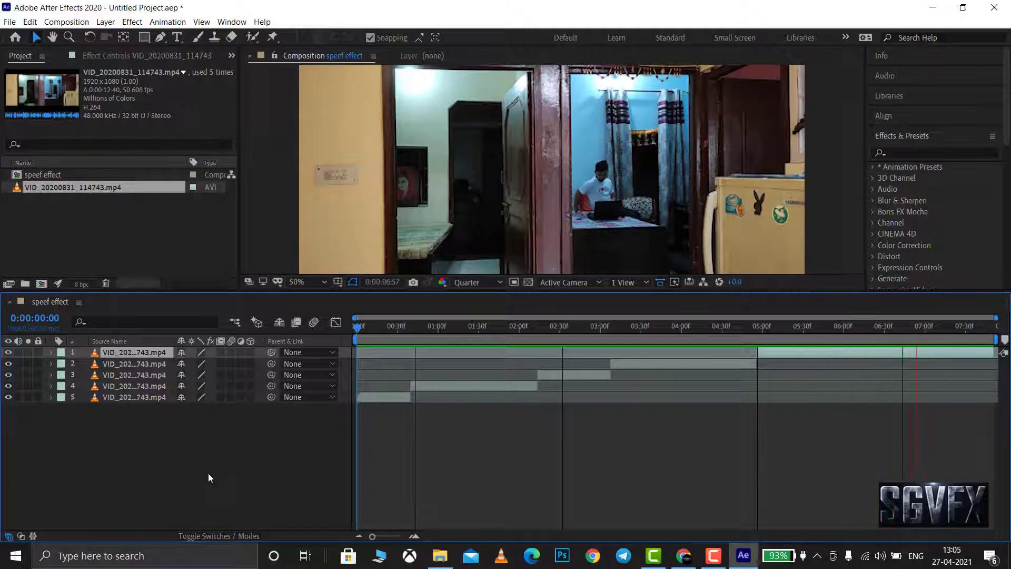
Trim the composition to a work area ending at 0:00:07:17
{"action": "key", "text": "space"}
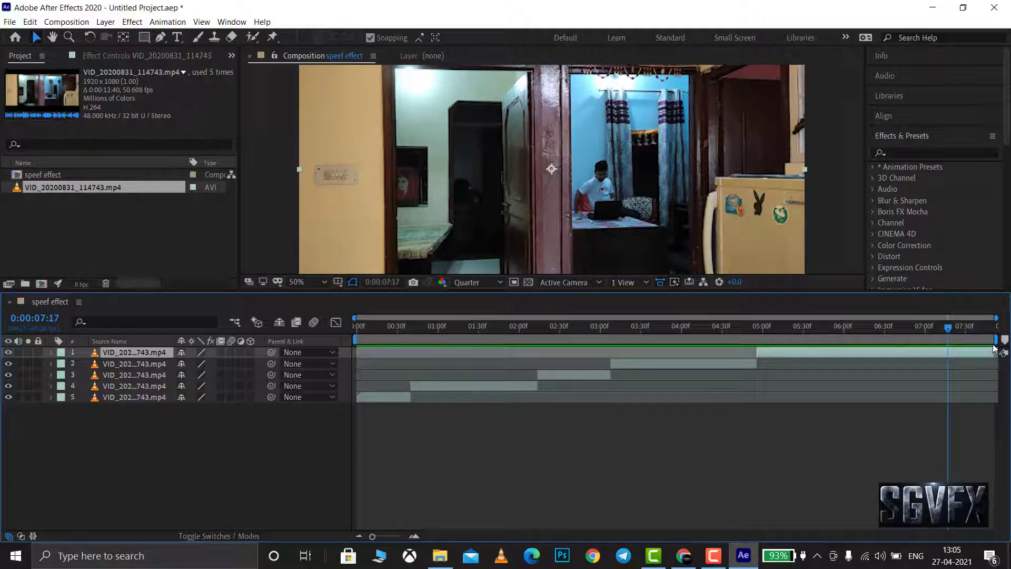
{"action": "left_click_drag", "start_coordinate": [995, 339], "coordinate": [944, 338]}
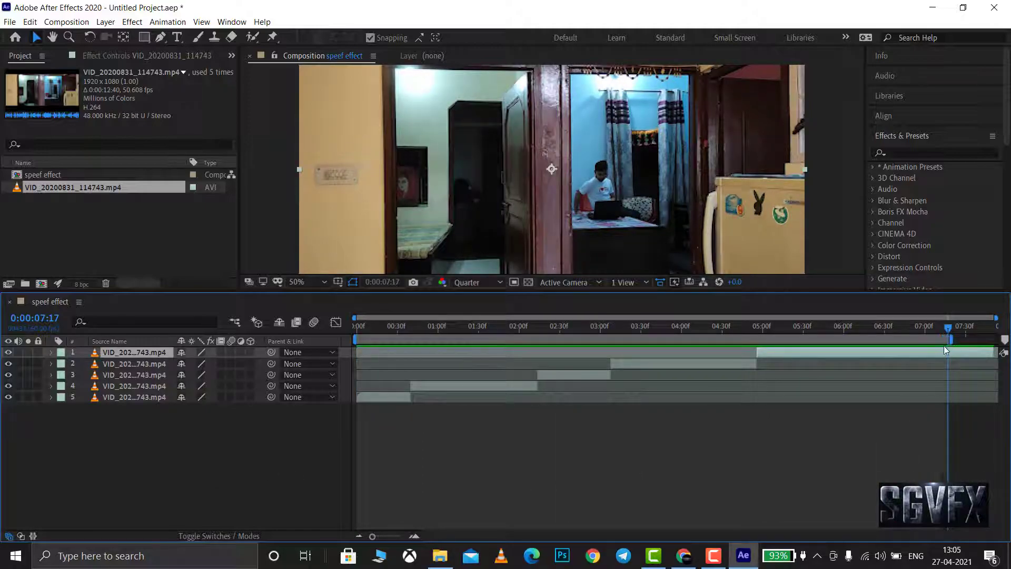
{"action": "right_click", "coordinate": [946, 339]}
{"action": "left_click", "coordinate": [885, 372]}
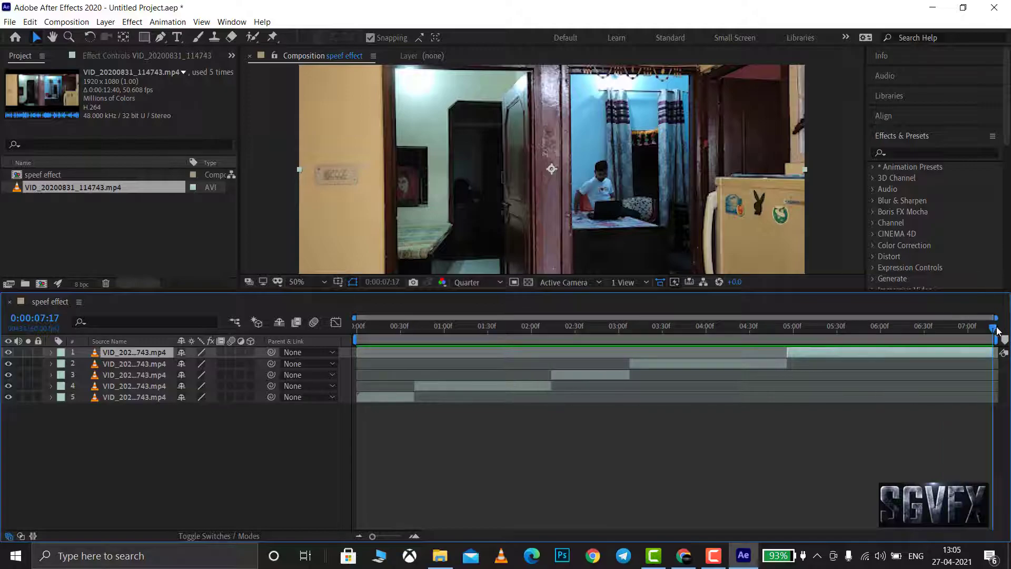
{"action": "left_click_drag", "start_coordinate": [997, 331], "coordinate": [228, 431]}
Time-stretch layer 4 with a stretch factor of 10
{"action": "left_click", "coordinate": [431, 385]}
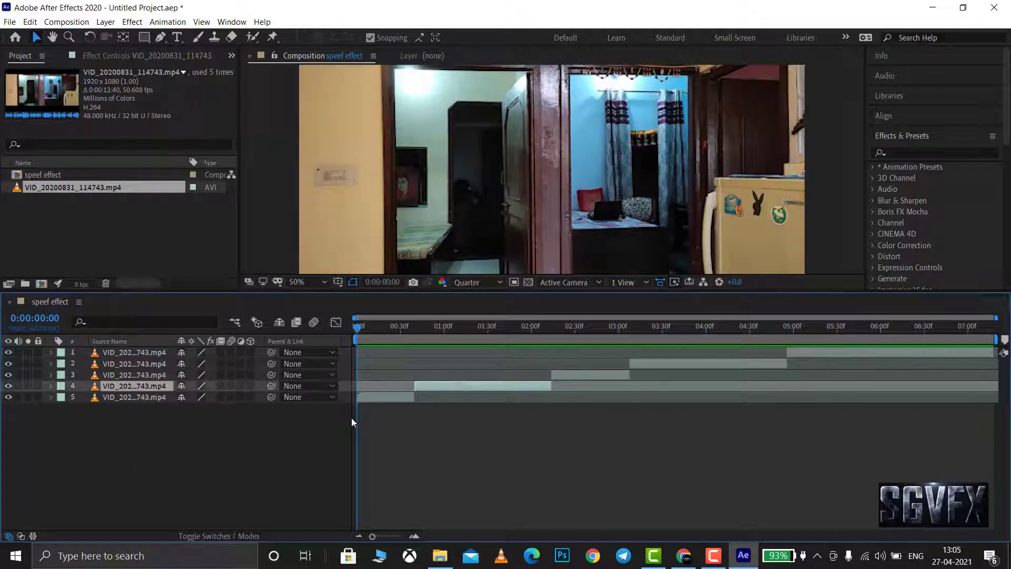
{"action": "right_click", "coordinate": [441, 383]}
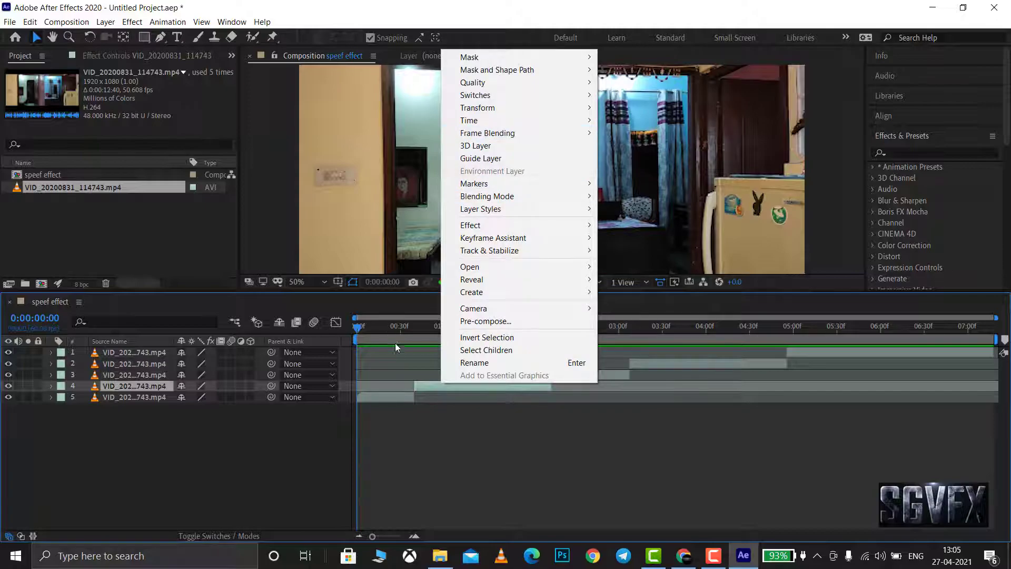
{"action": "left_click", "coordinate": [426, 323]}
{"action": "left_click", "coordinate": [426, 326]}
{"action": "right_click", "coordinate": [439, 386]}
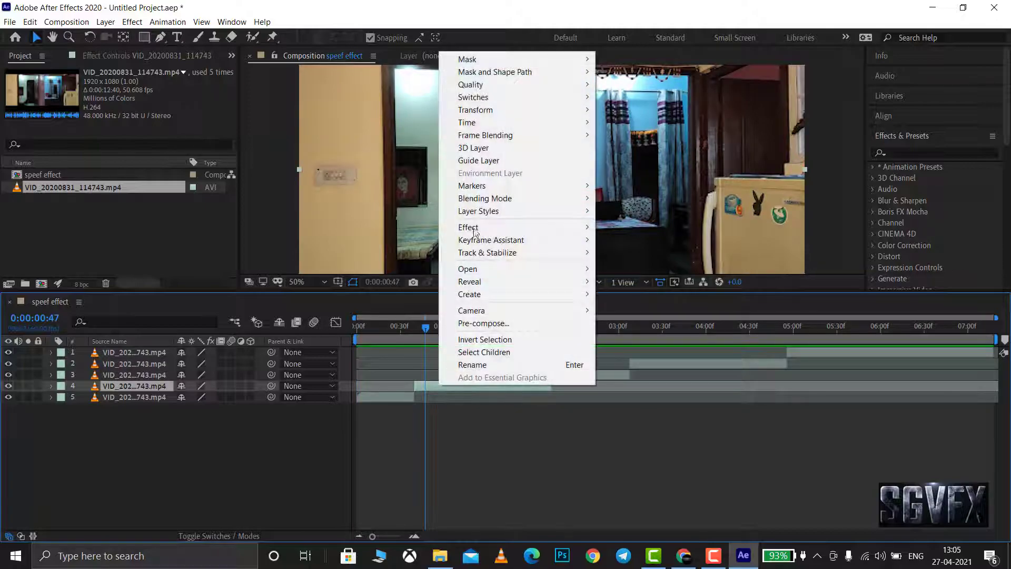
{"action": "mouse_move", "coordinate": [548, 123]}
{"action": "left_click", "coordinate": [627, 148]}
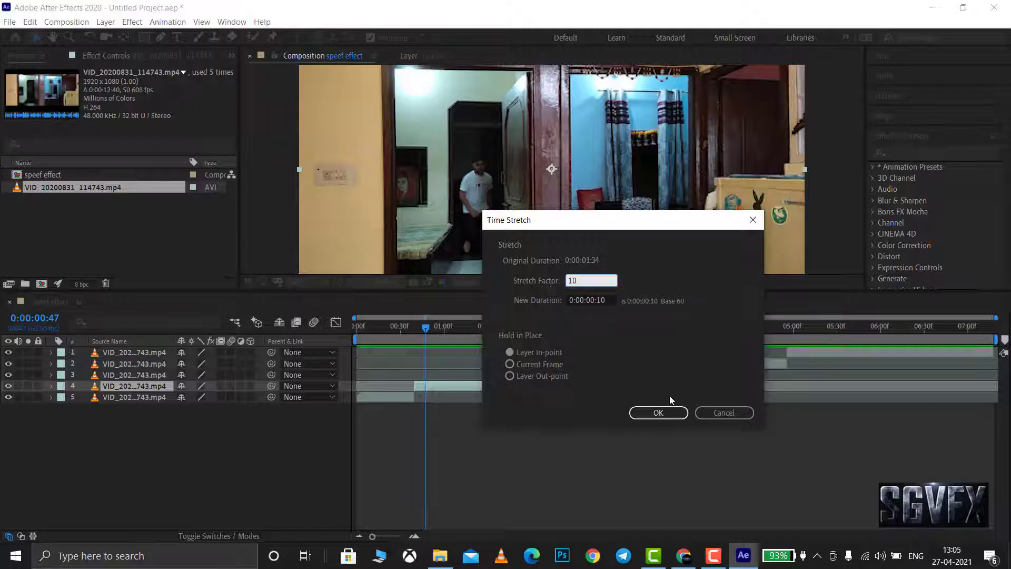
{"action": "left_click", "coordinate": [658, 412]}
Bring up the Time Stretch settings for layer 2 at 0:00:03:33
{"action": "left_click", "coordinate": [683, 363]}
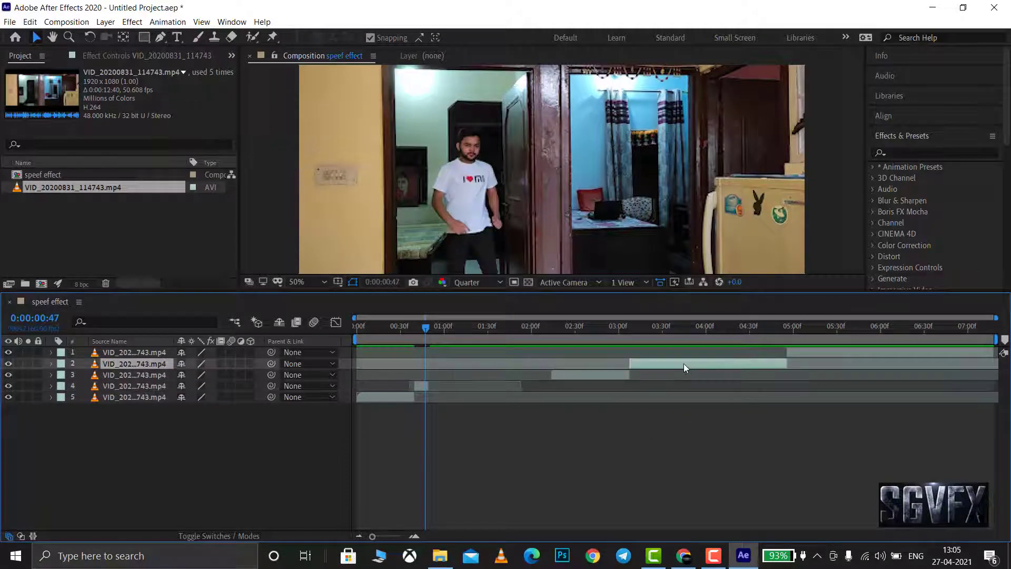
{"action": "left_click", "coordinate": [667, 324]}
{"action": "right_click", "coordinate": [681, 364]}
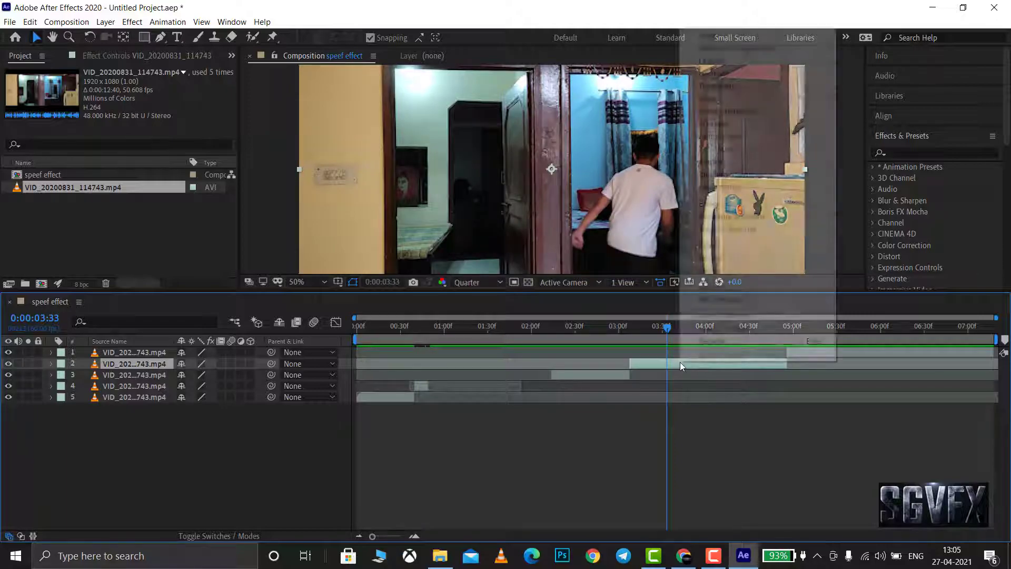
{"action": "mouse_move", "coordinate": [711, 100]}
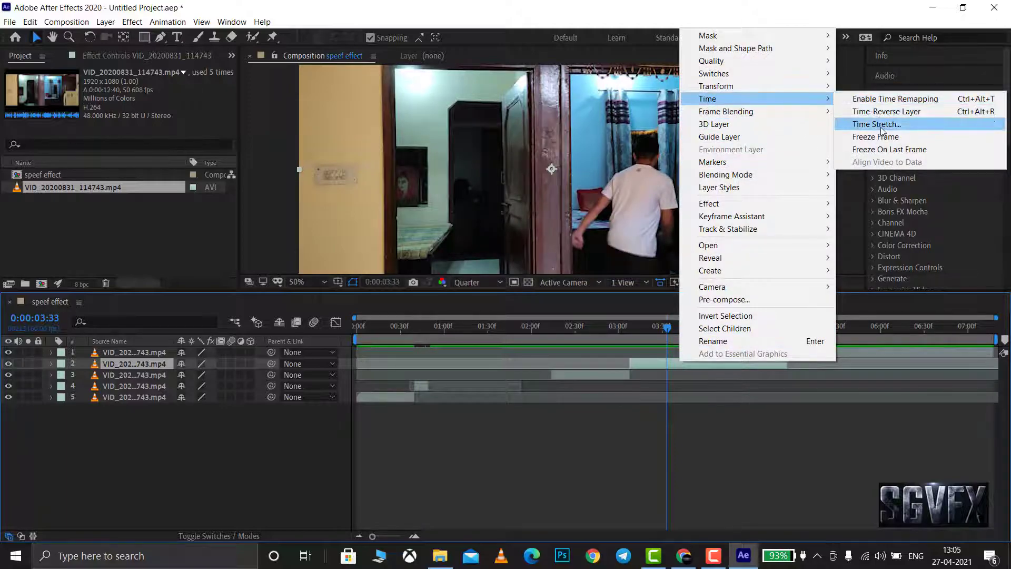
{"action": "left_click", "coordinate": [877, 125]}
Give layer 2 a stretch factor of 1 and adjust its in/out points near 0:00:00:42
{"action": "type", "text": "10"}
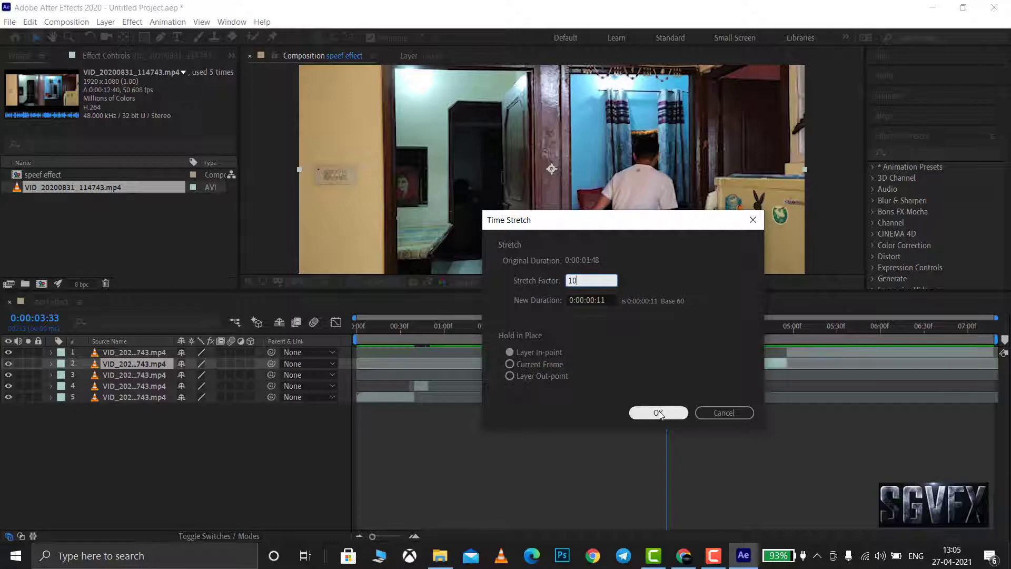
{"action": "left_click", "coordinate": [661, 412]}
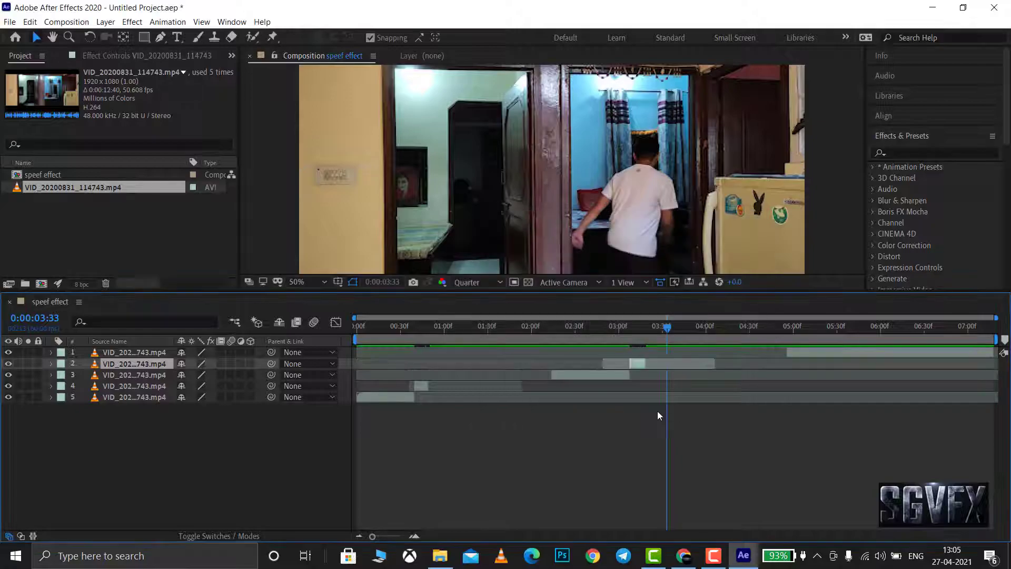
{"action": "mouse_move", "coordinate": [669, 331]}
{"action": "left_mouse_down"}
{"action": "mouse_move", "coordinate": [416, 360]}
{"action": "mouse_move", "coordinate": [425, 356]}
{"action": "left_mouse_up"}
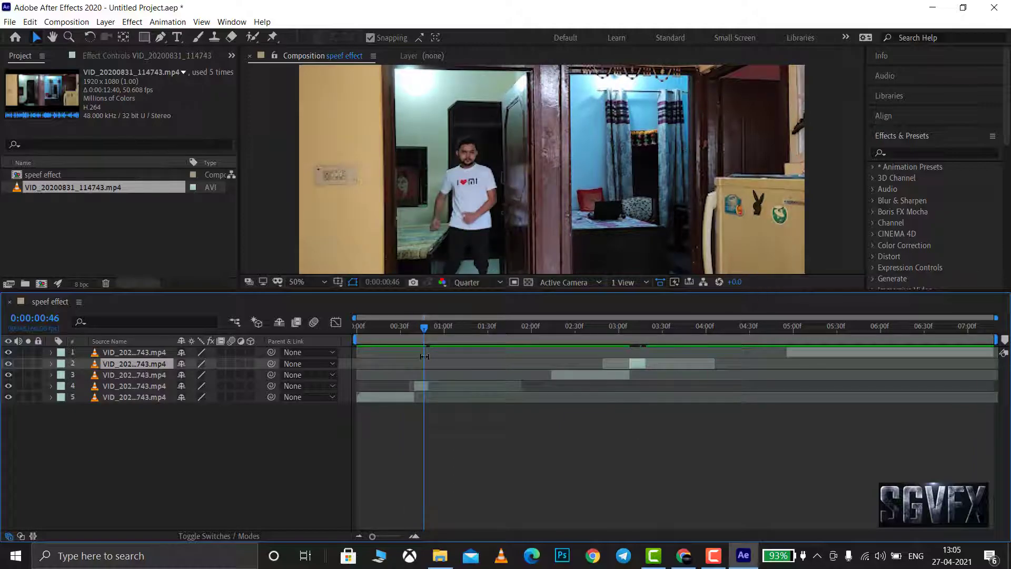
{"action": "key", "text": "bracketright"}
{"action": "key", "text": "bracketleft"}
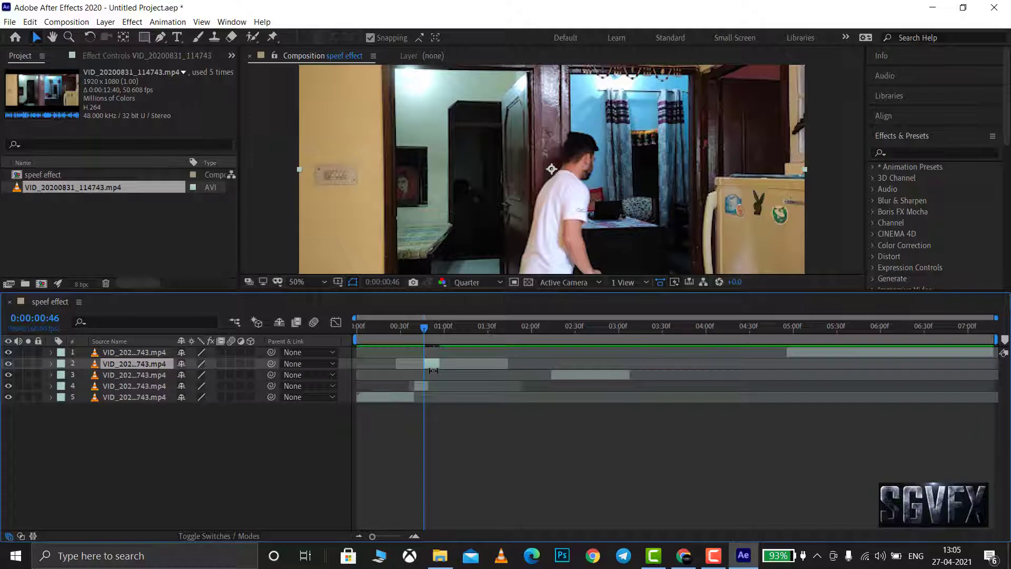
{"action": "key", "text": "bracketright"}
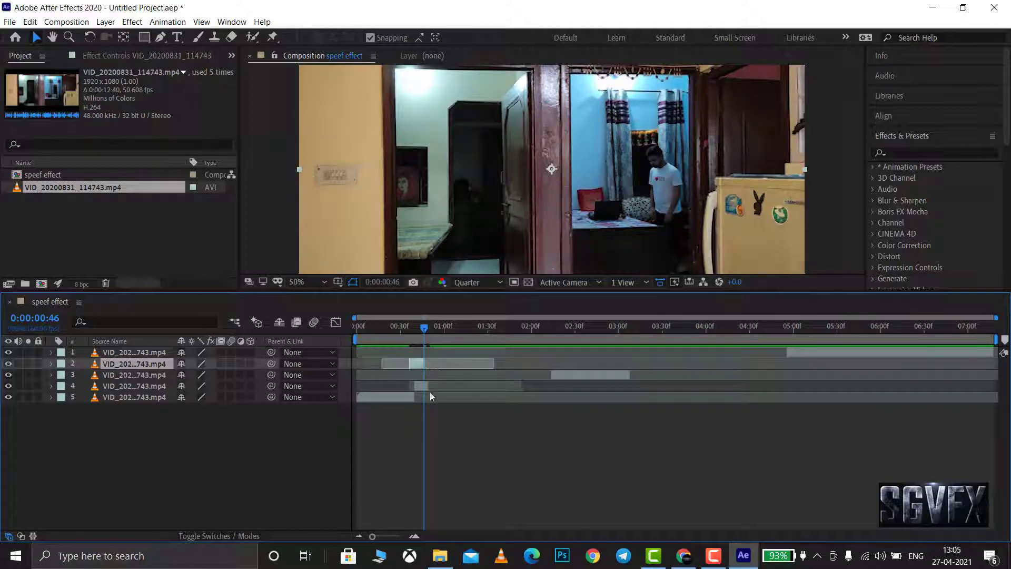
{"action": "key", "text": "bracketleft"}
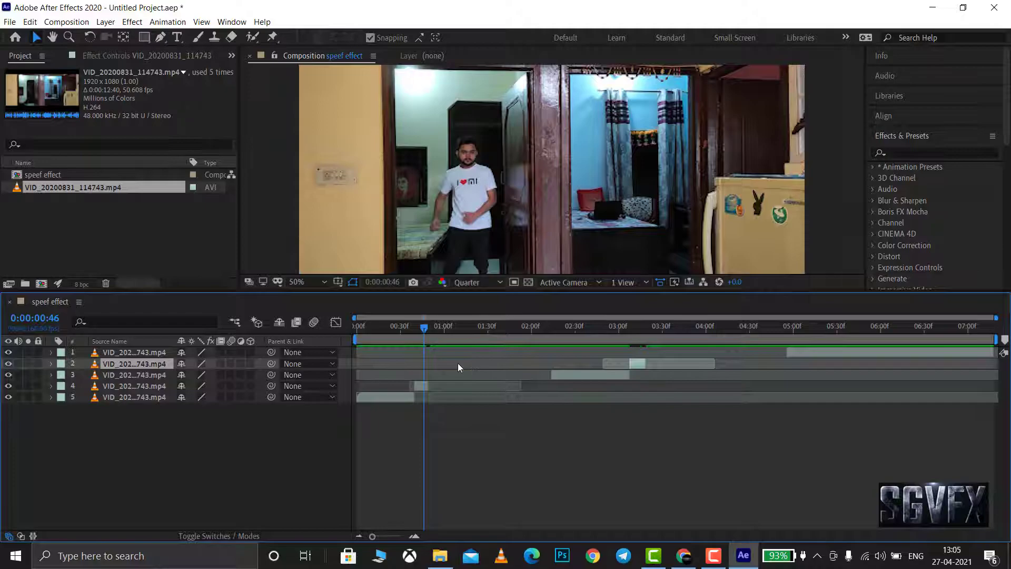
{"action": "key", "text": "Page_Down"}
{"action": "key", "text": "Page_Down"}
{"action": "key", "text": "Page_Down"}
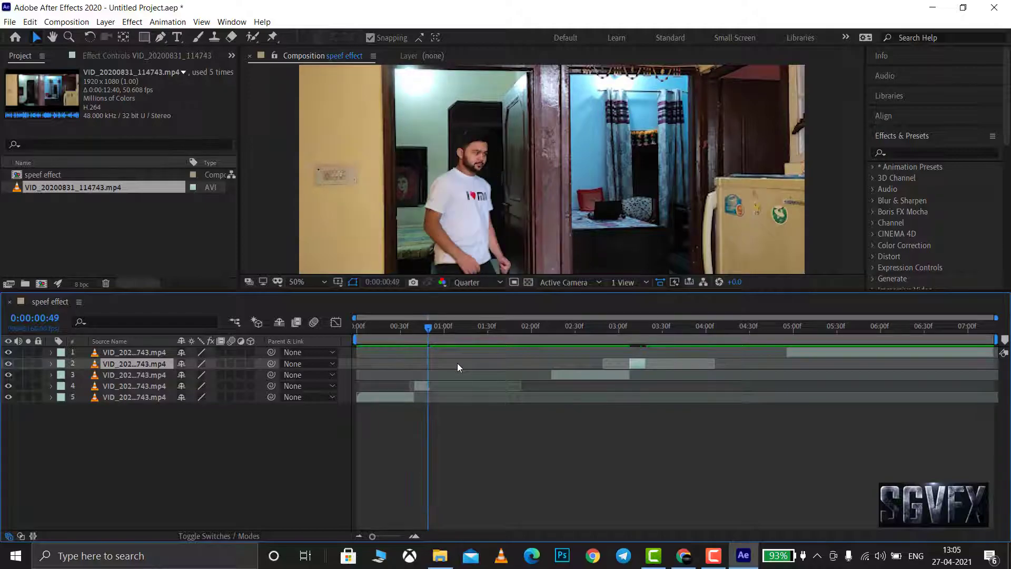
{"action": "key", "text": "Page_Down"}
Start layer 3 at the current frame and re-trim layer 2 around 0:00:01:40
{"action": "left_click", "coordinate": [602, 374]}
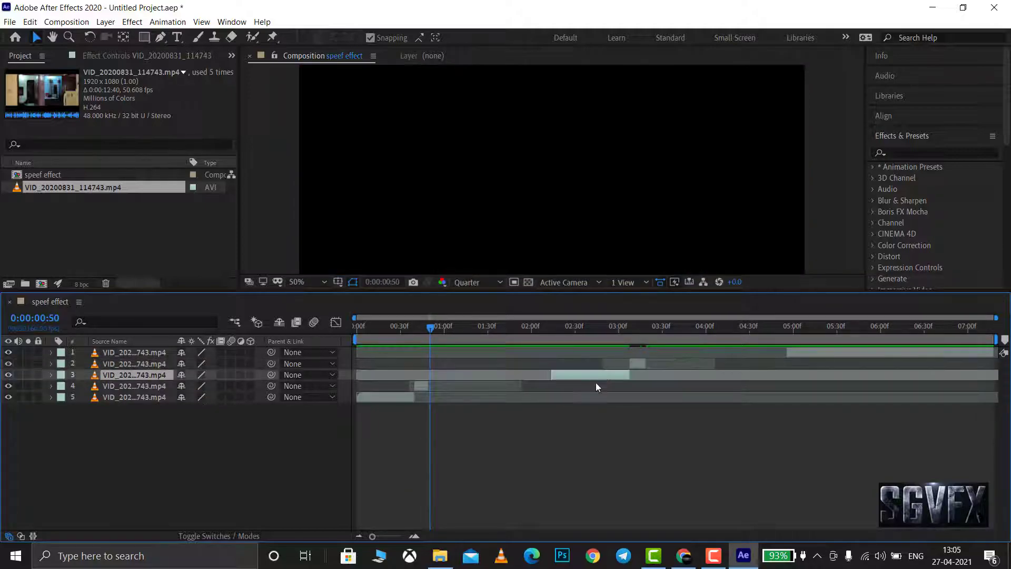
{"action": "key", "text": "bracketleft"}
{"action": "left_click", "coordinate": [501, 325]}
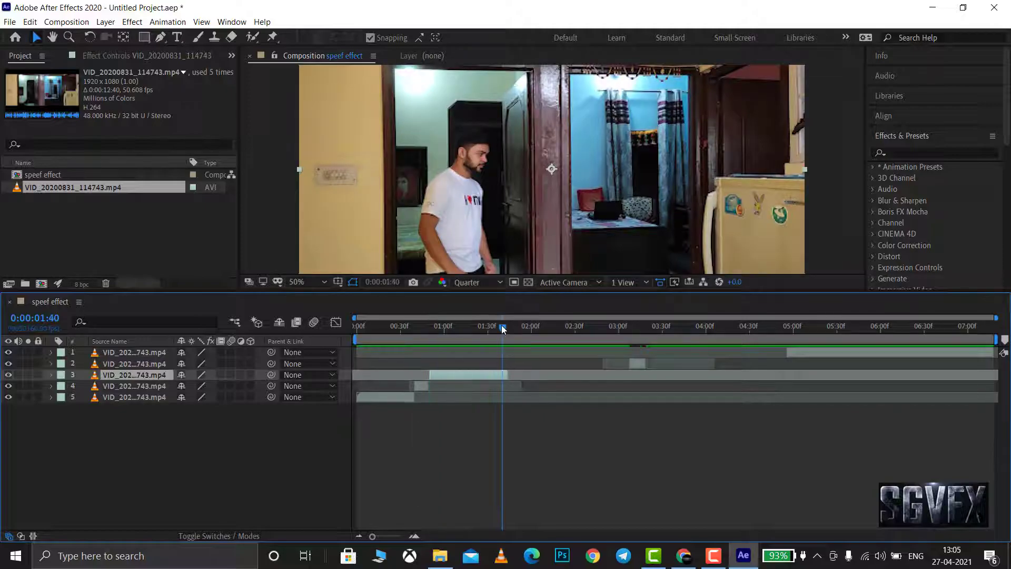
{"action": "key", "text": "Page_Down"}
{"action": "key", "text": "Page_Down"}
{"action": "key", "text": "Page_Down"}
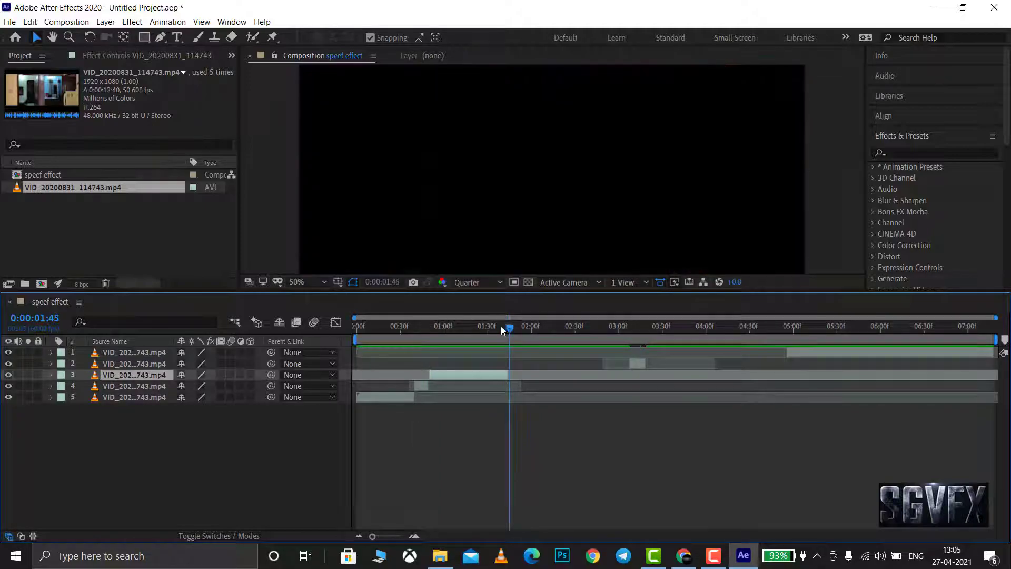
{"action": "key", "text": "Page_Down"}
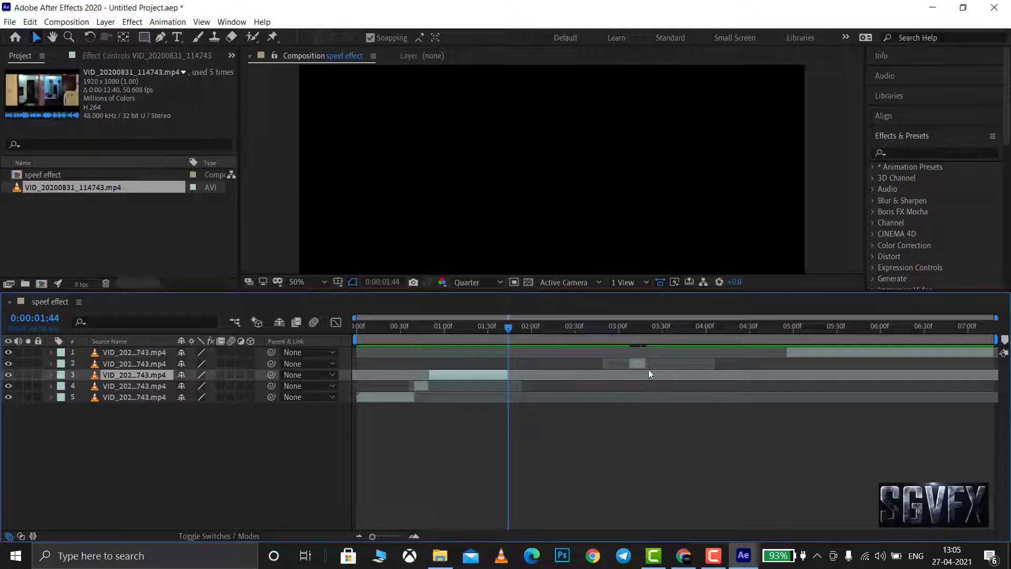
{"action": "left_click", "coordinate": [638, 364]}
{"action": "key", "text": "bracketright"}
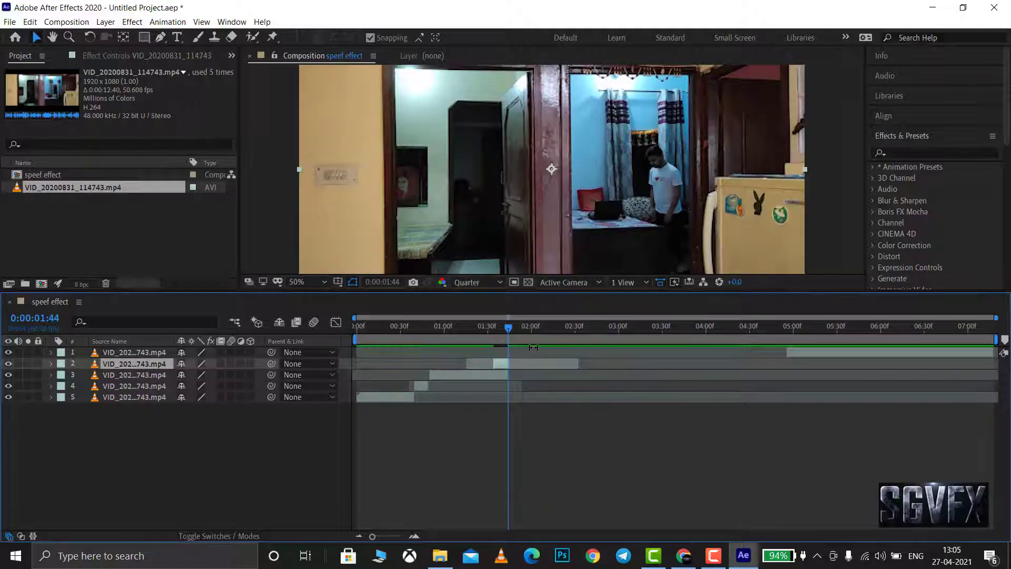
{"action": "key", "text": "bracketleft"}
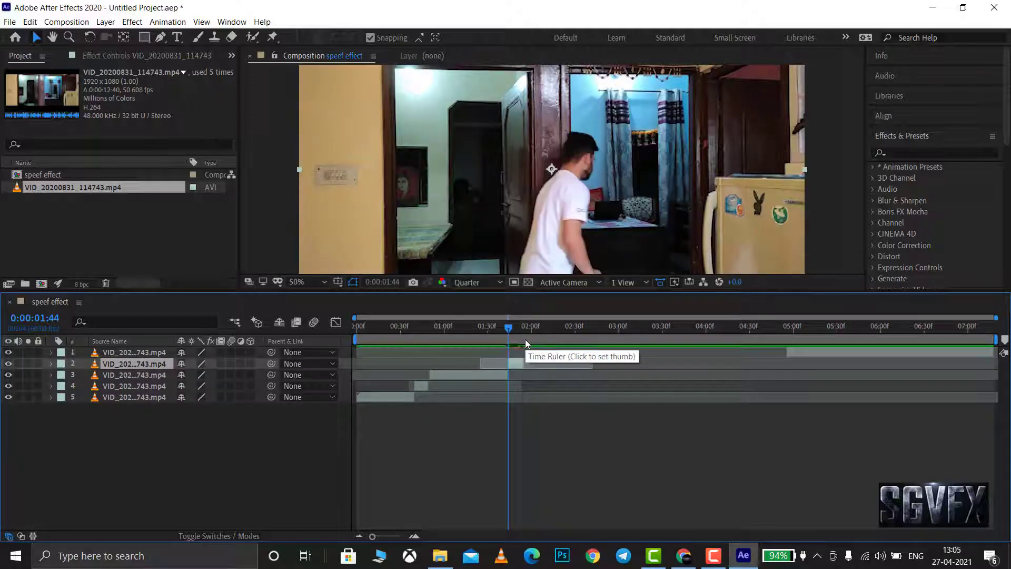
Move layer 1 to start at 0:00:01:55 and preview the chained segments
{"action": "left_click", "coordinate": [528, 326]}
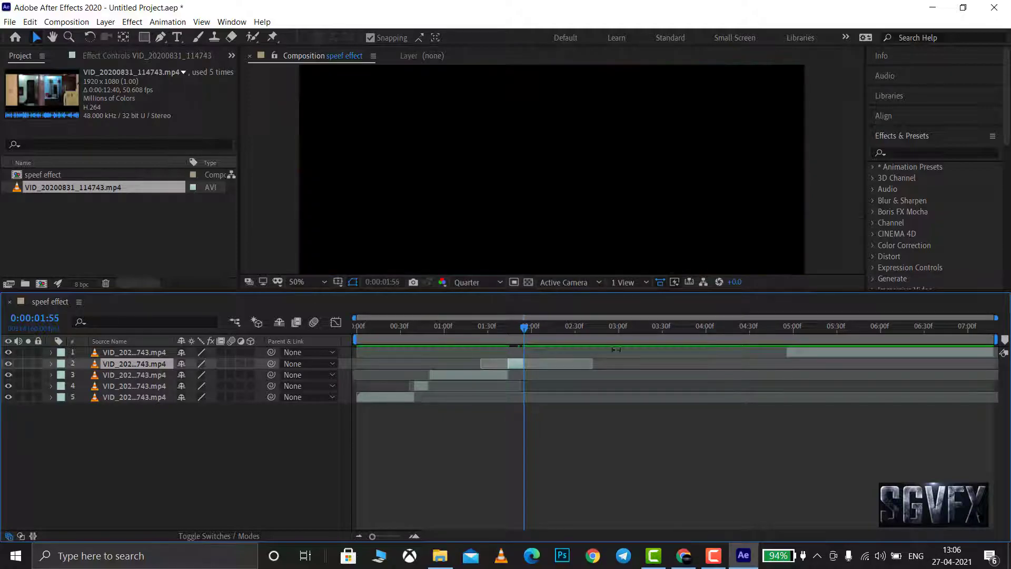
{"action": "left_click", "coordinate": [789, 354]}
{"action": "left_click_drag", "start_coordinate": [786, 356], "coordinate": [555, 356]}
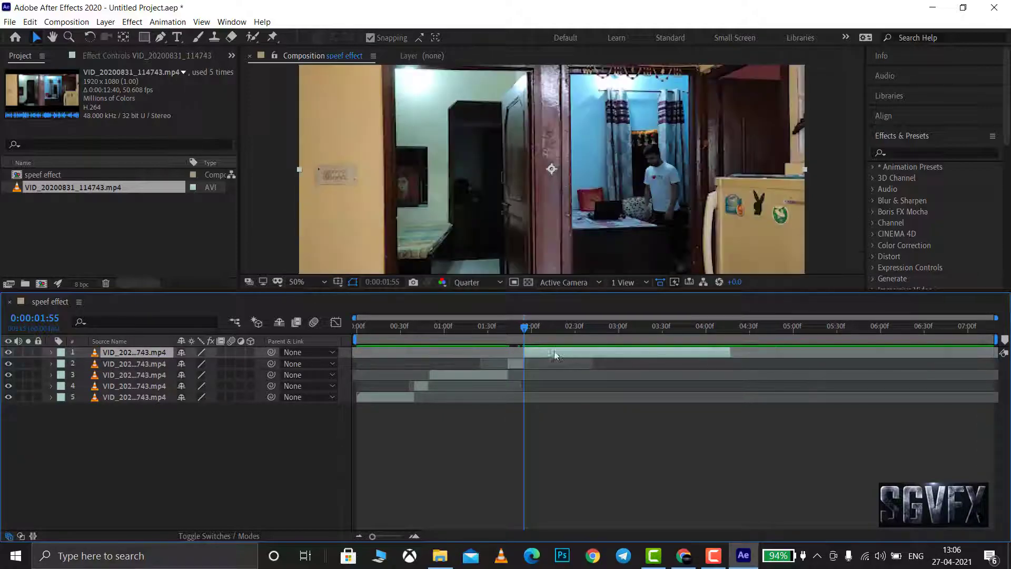
{"action": "key", "text": "space"}
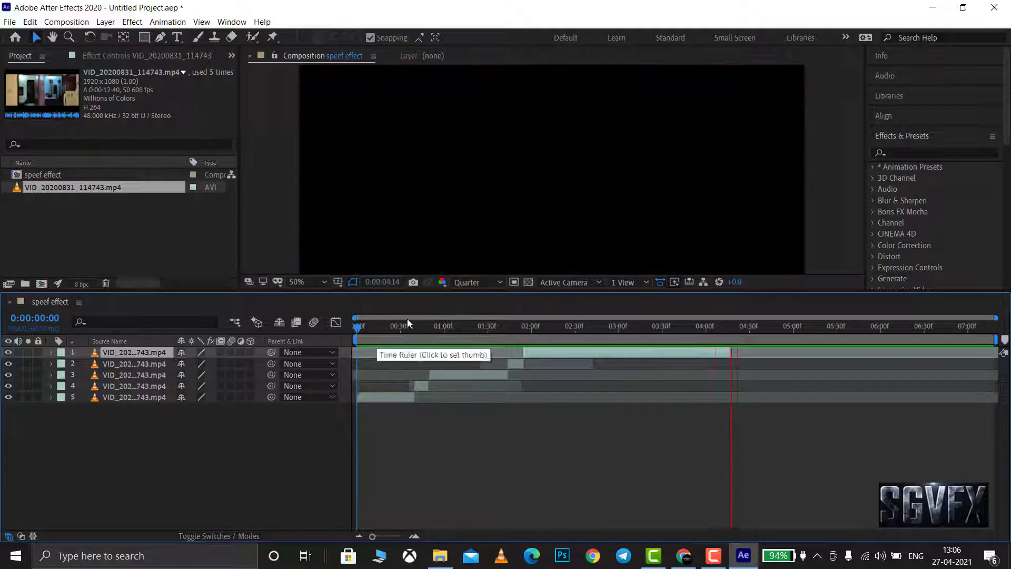
{"action": "left_click", "coordinate": [407, 329]}
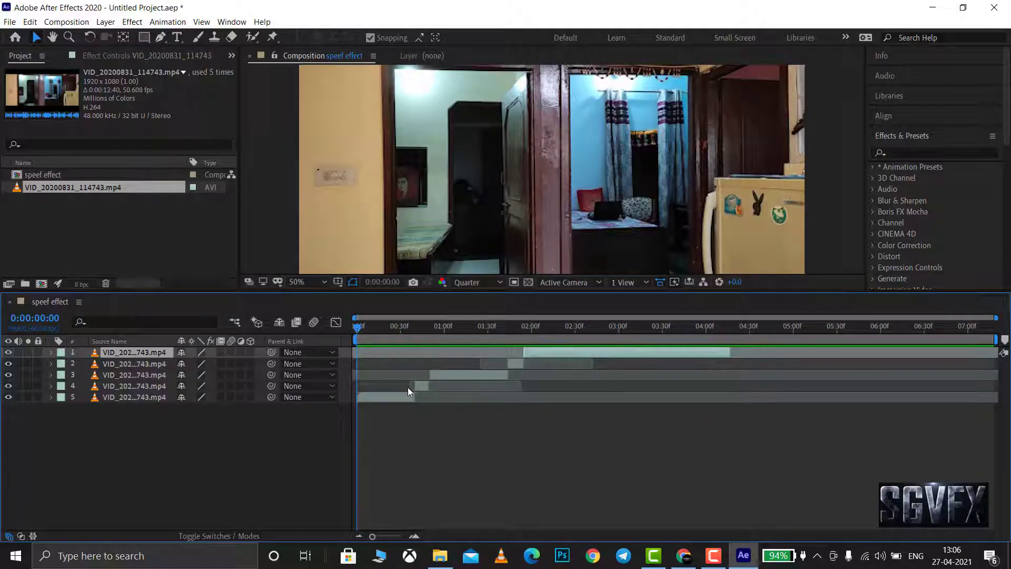
Add CC Force Motion Blur to layer 4: Samples 50, Native Motion Blur On, Shutter Angle 1000
{"action": "left_click", "coordinate": [422, 386]}
{"action": "left_click", "coordinate": [420, 329]}
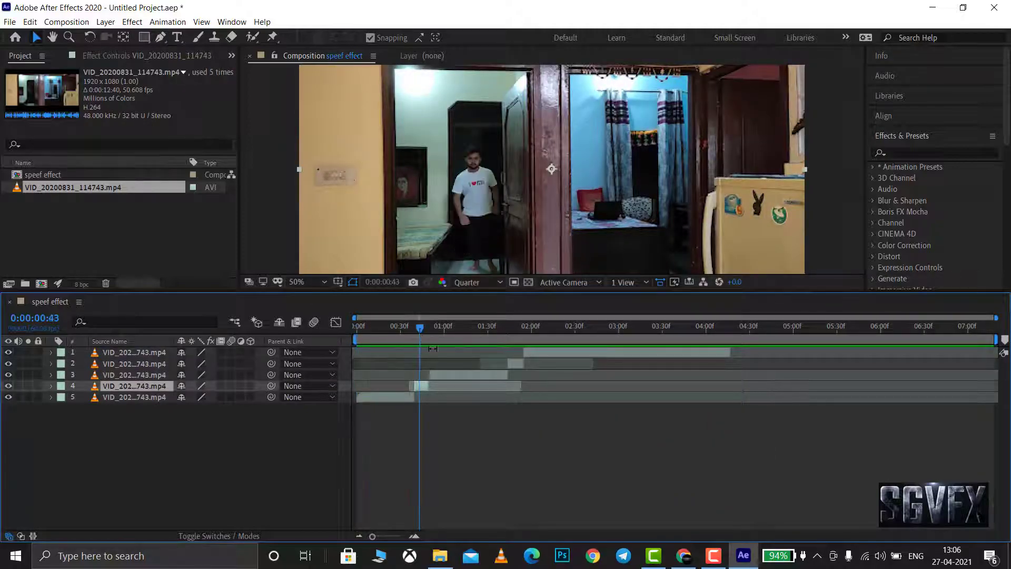
{"action": "left_click", "coordinate": [926, 153]}
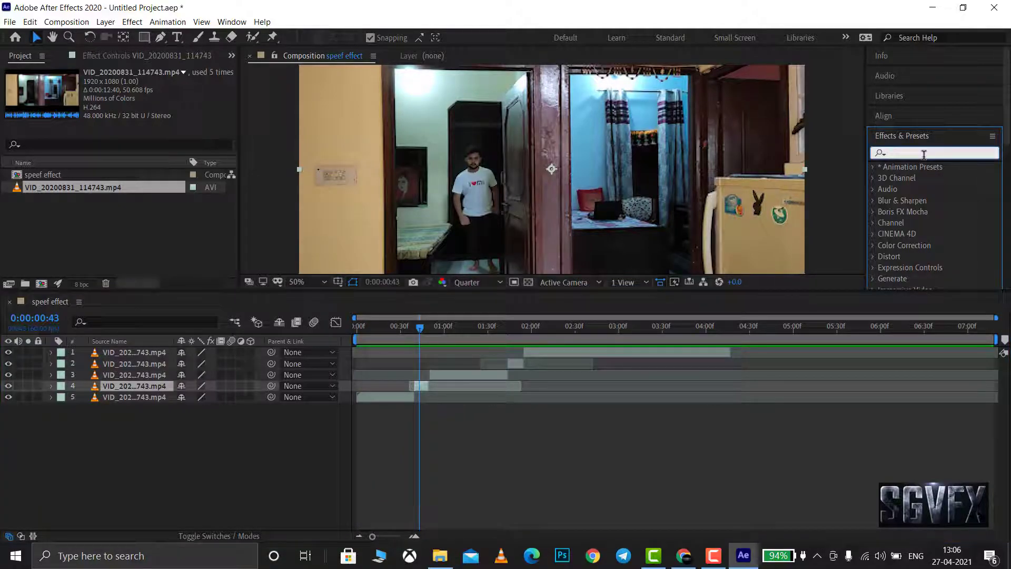
{"action": "type", "text": "cc for"}
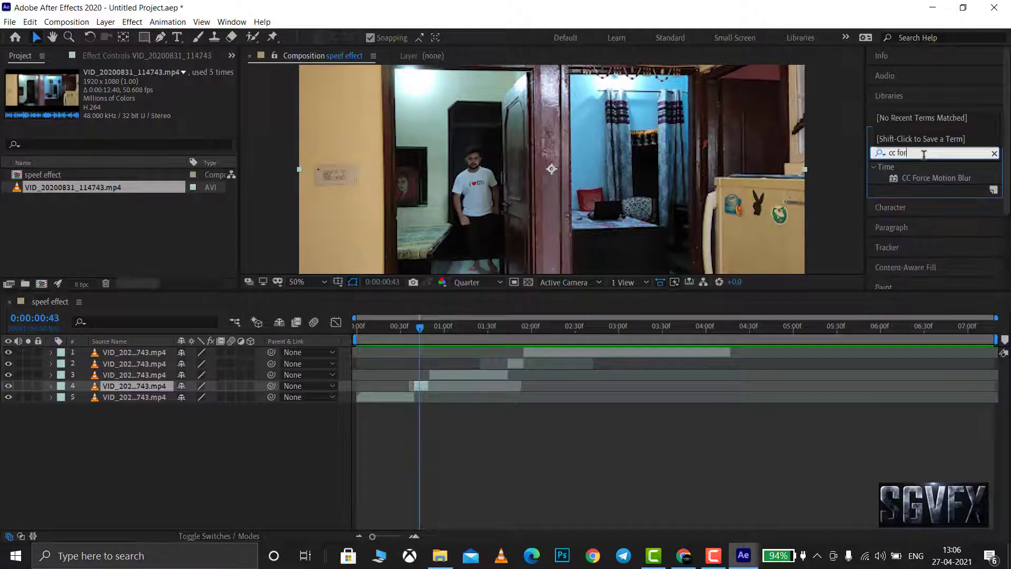
{"action": "mouse_move", "coordinate": [931, 178]}
{"action": "left_mouse_down"}
{"action": "mouse_move", "coordinate": [413, 365]}
{"action": "mouse_move", "coordinate": [420, 386]}
{"action": "left_mouse_up"}
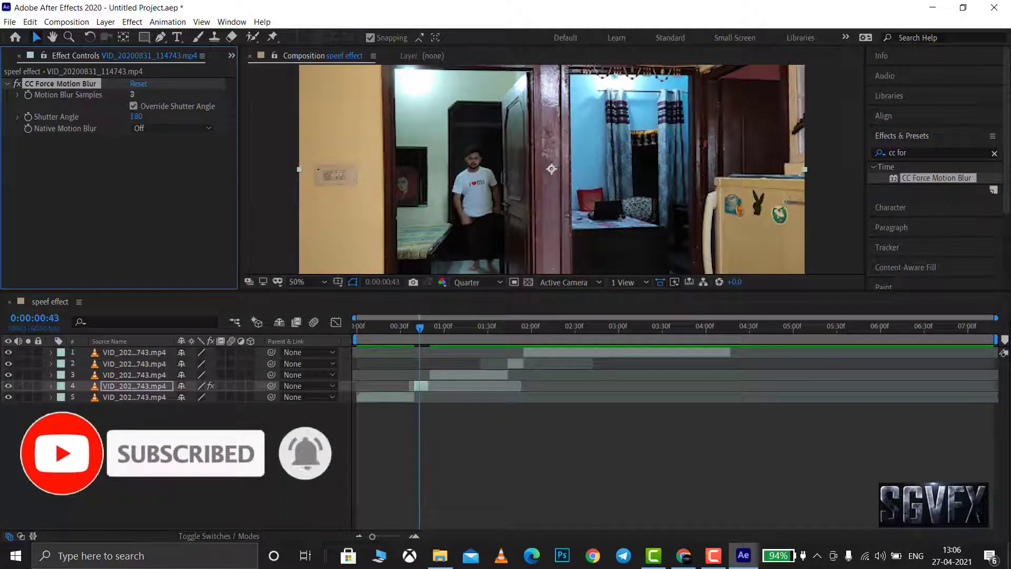
{"action": "type", "text": "50"}
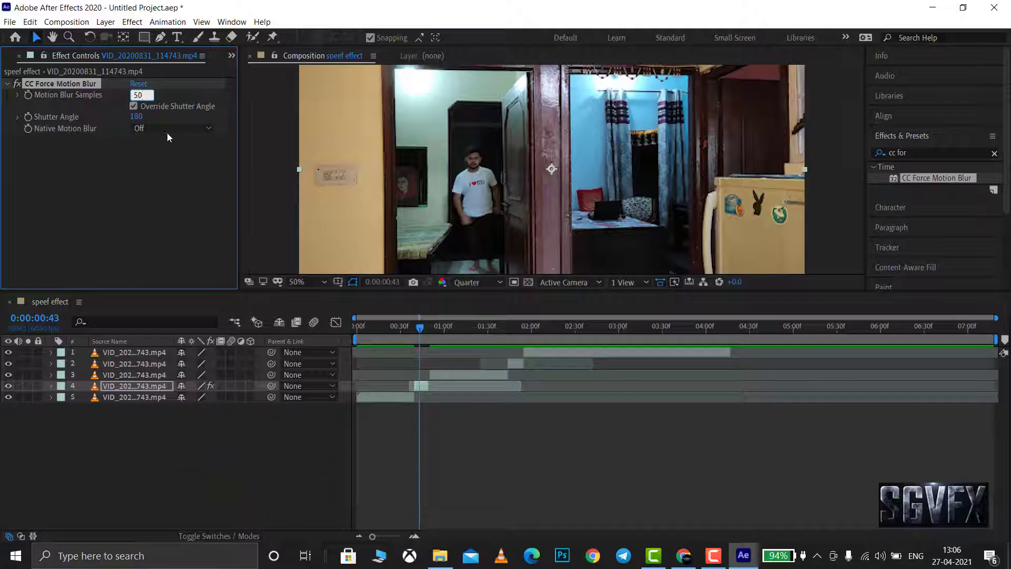
{"action": "left_click", "coordinate": [168, 131]}
{"action": "left_click", "coordinate": [166, 138]}
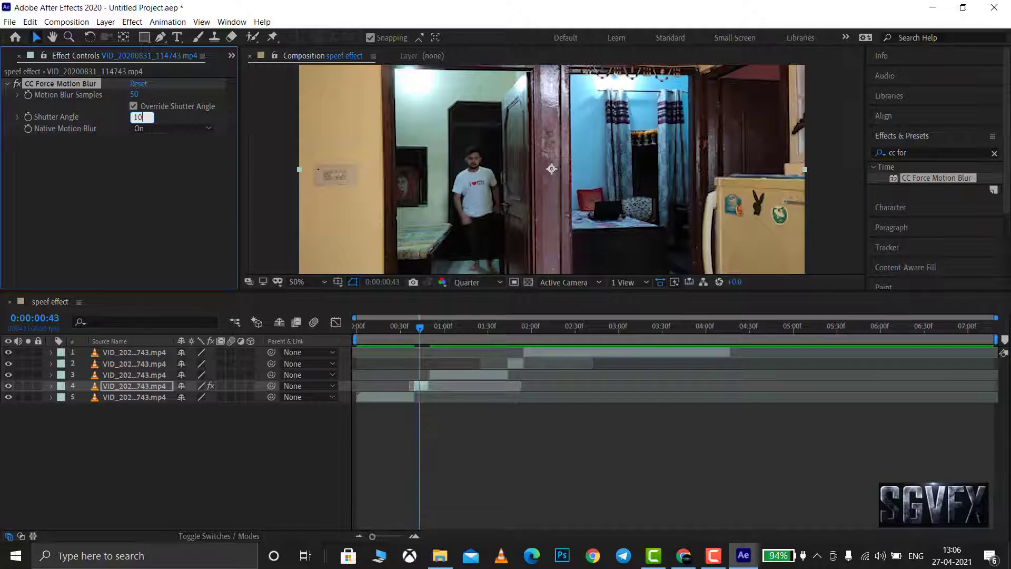
{"action": "type", "text": "00"}
{"action": "left_click", "coordinate": [152, 158]}
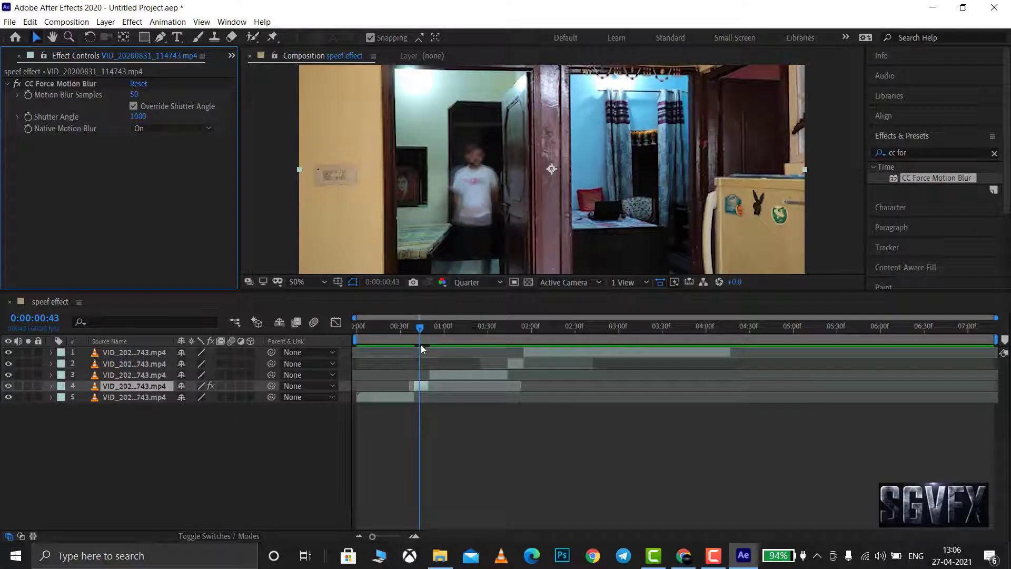
{"action": "left_click_drag", "start_coordinate": [420, 329], "coordinate": [397, 337]}
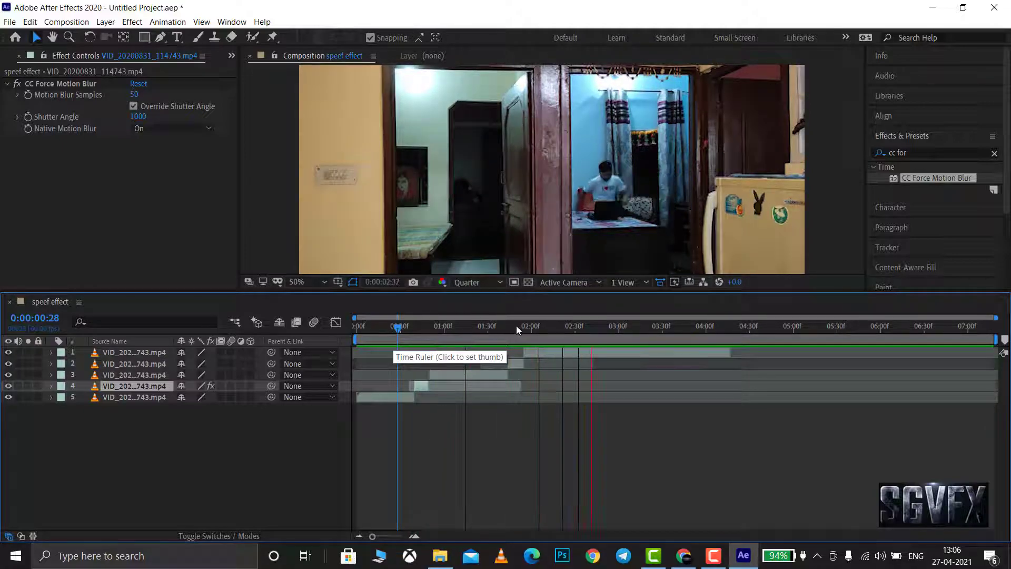
{"action": "left_click", "coordinate": [516, 326]}
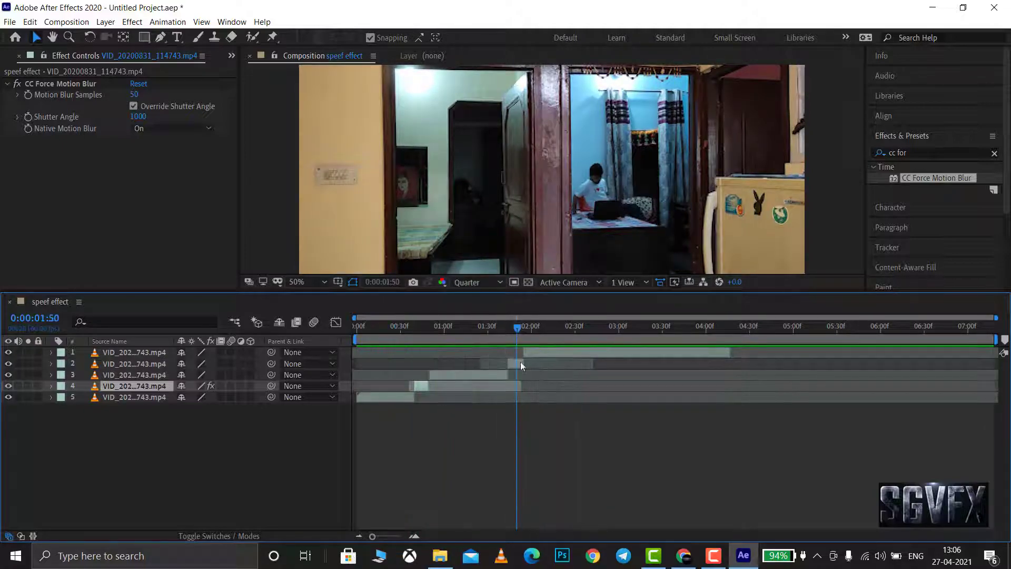
{"action": "left_click", "coordinate": [47, 84]}
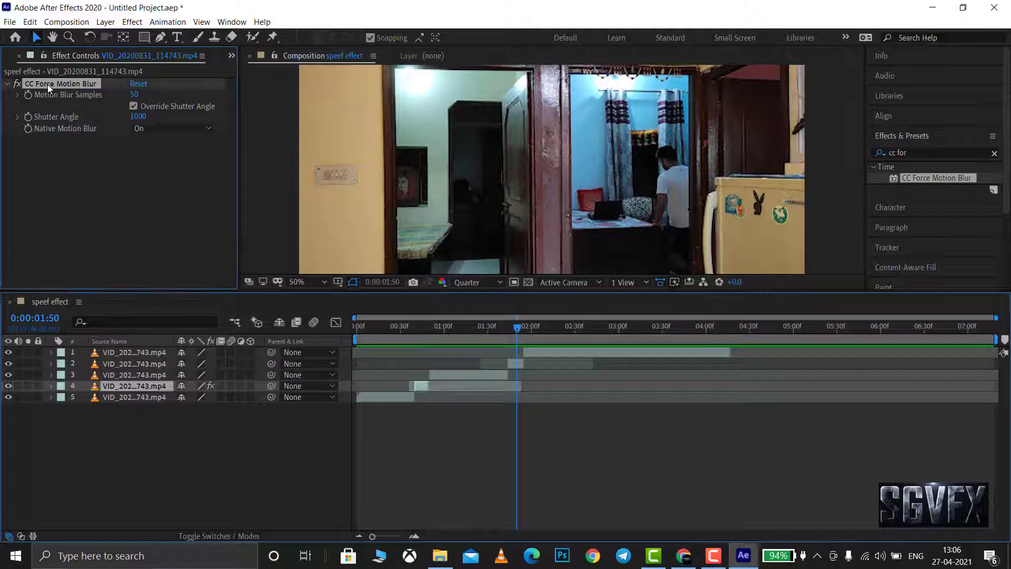
{"action": "right_click", "coordinate": [85, 86]}
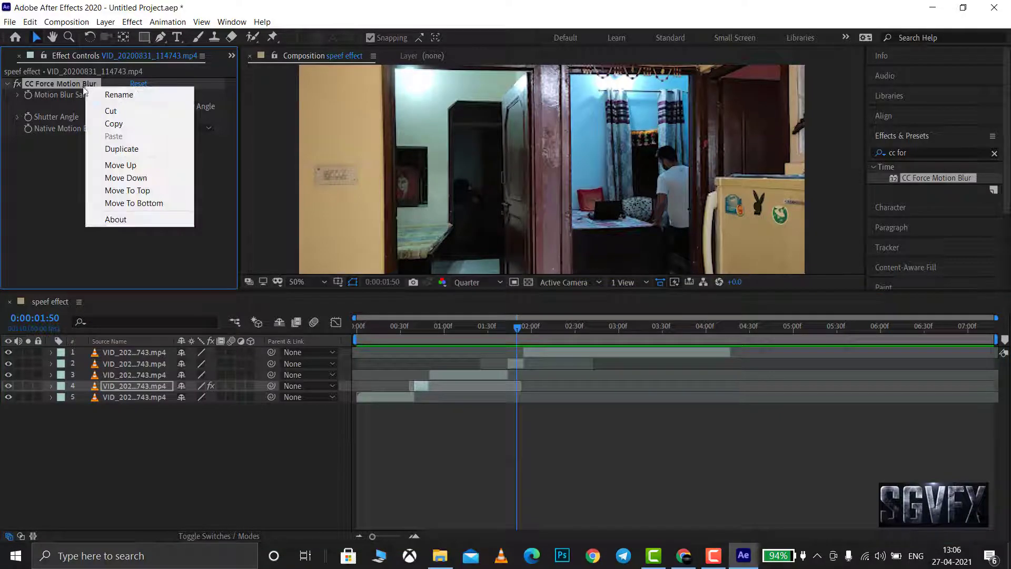
{"action": "left_click", "coordinate": [106, 125]}
{"action": "left_click", "coordinate": [519, 362]}
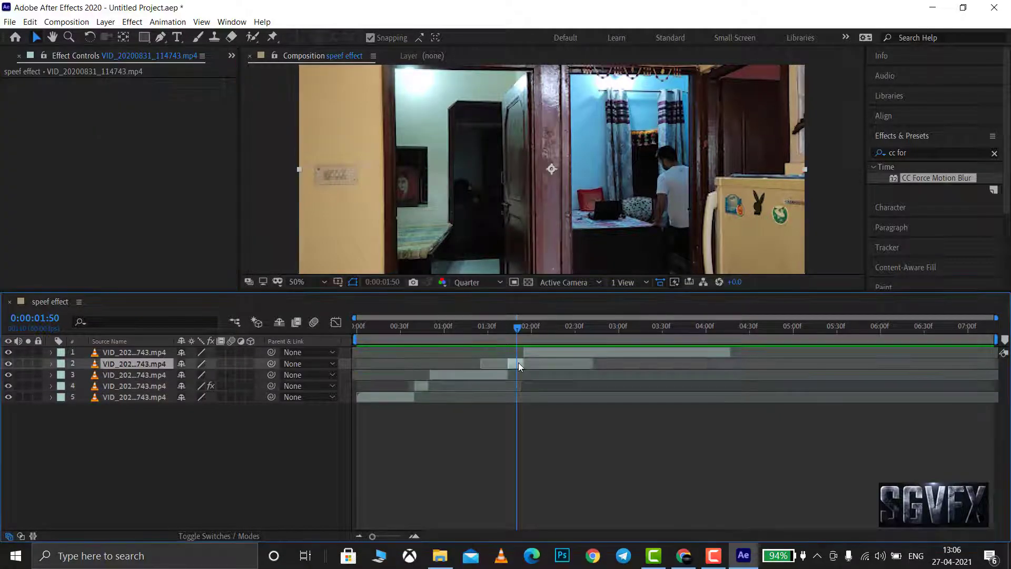
{"action": "right_click", "coordinate": [518, 362]}
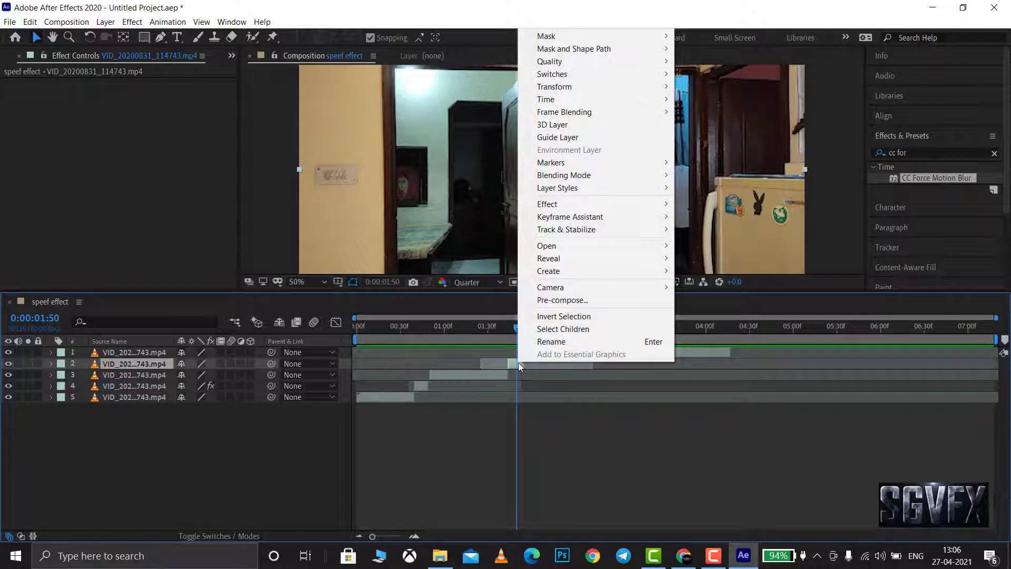
{"action": "left_click", "coordinate": [518, 362]}
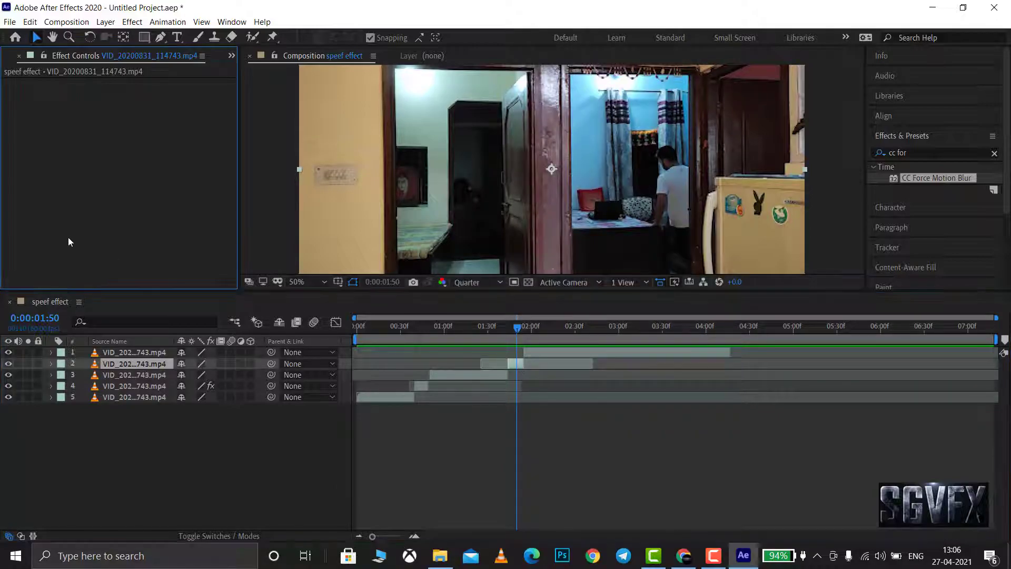
{"action": "right_click", "coordinate": [77, 201]}
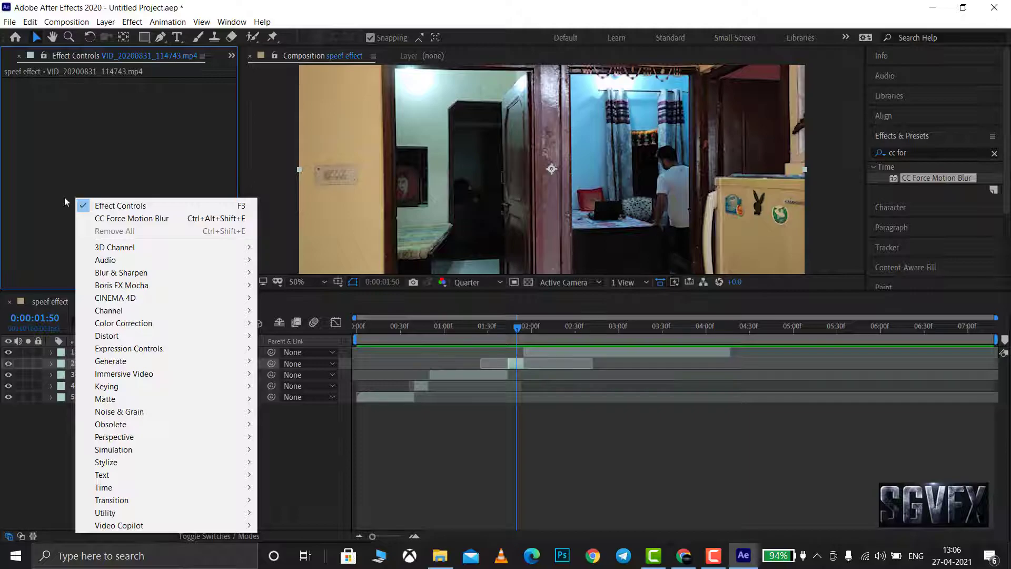
{"action": "left_click", "coordinate": [54, 201]}
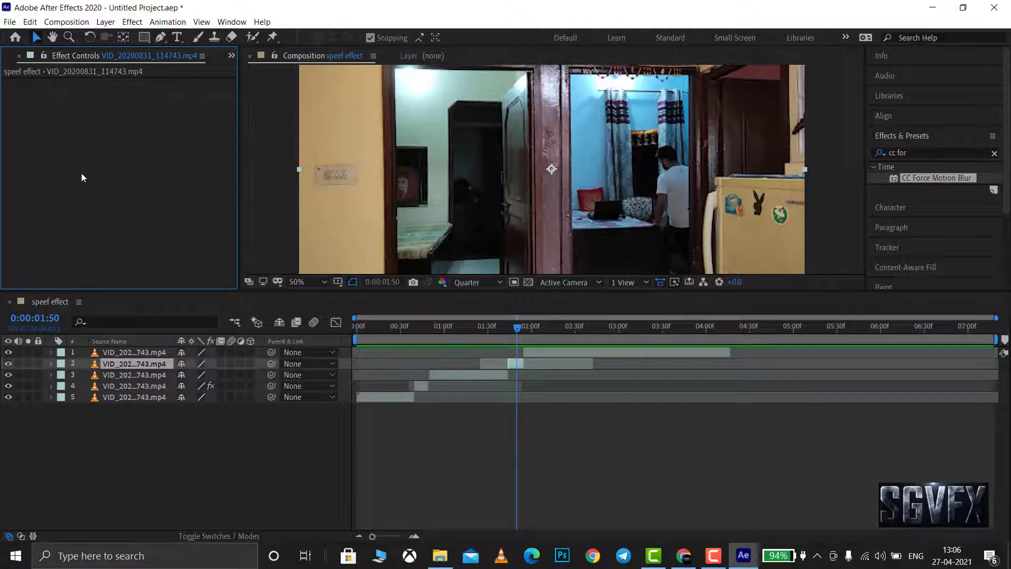
{"action": "left_click", "coordinate": [420, 385]}
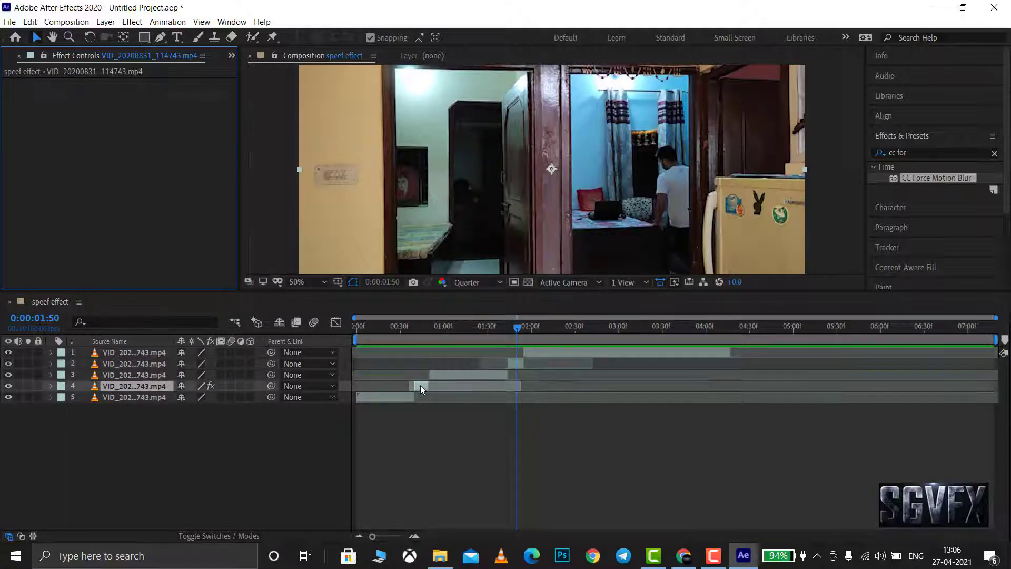
{"action": "left_click", "coordinate": [513, 362]}
Add CC Force Motion Blur to layer 2: Shutter Angle 1000, Samples 50, Native Motion Blur On
{"action": "mouse_move", "coordinate": [517, 331]}
{"action": "left_mouse_down"}
{"action": "mouse_move", "coordinate": [425, 337]}
{"action": "mouse_move", "coordinate": [512, 340]}
{"action": "left_mouse_up"}
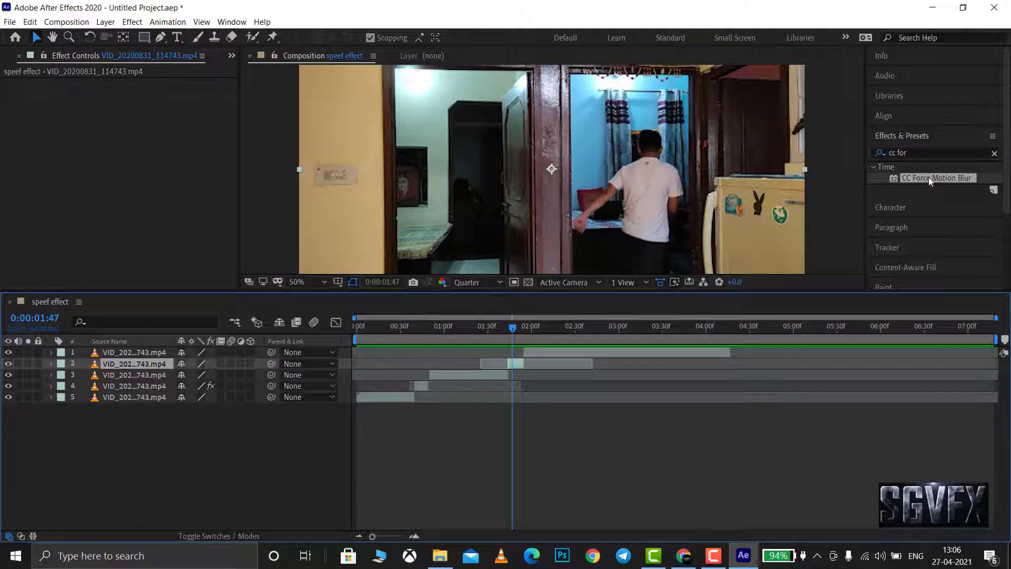
{"action": "left_click_drag", "start_coordinate": [930, 178], "coordinate": [513, 363]}
{"action": "left_click", "coordinate": [134, 116]}
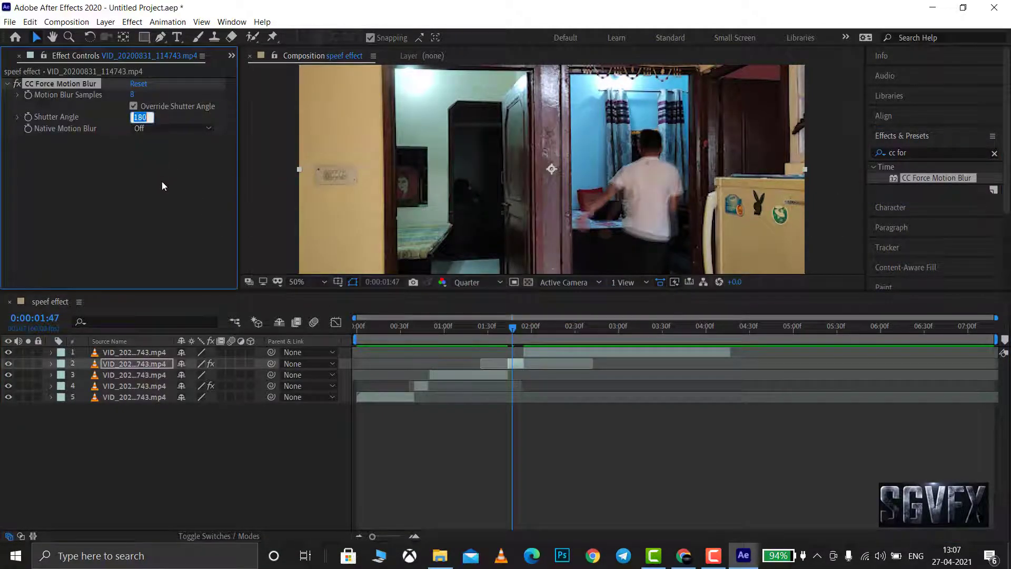
{"action": "type", "text": "1000"}
{"action": "left_click", "coordinate": [133, 95]}
{"action": "type", "text": "50"}
{"action": "key", "text": "Return"}
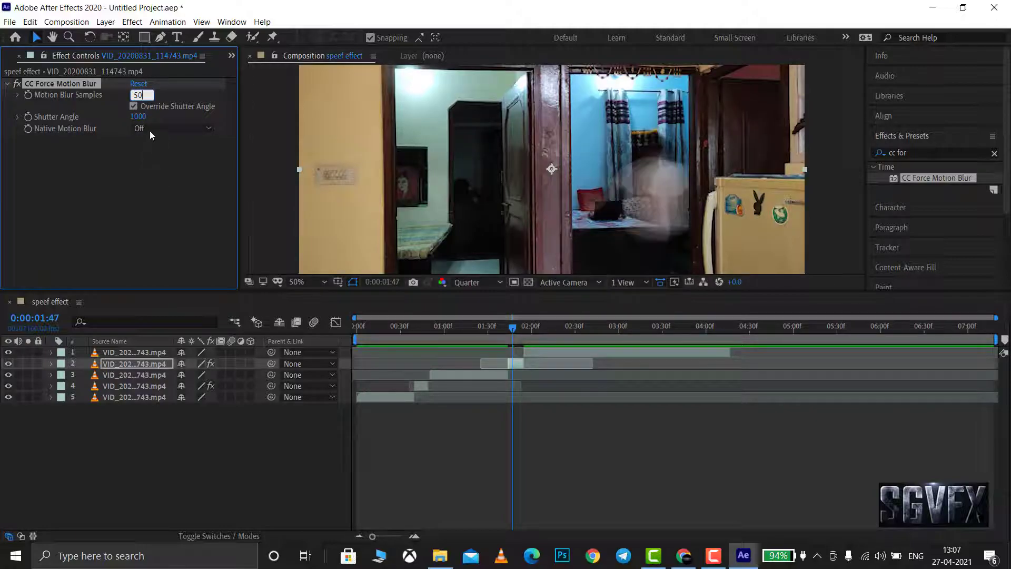
{"action": "left_click", "coordinate": [149, 130]}
{"action": "left_click", "coordinate": [153, 140]}
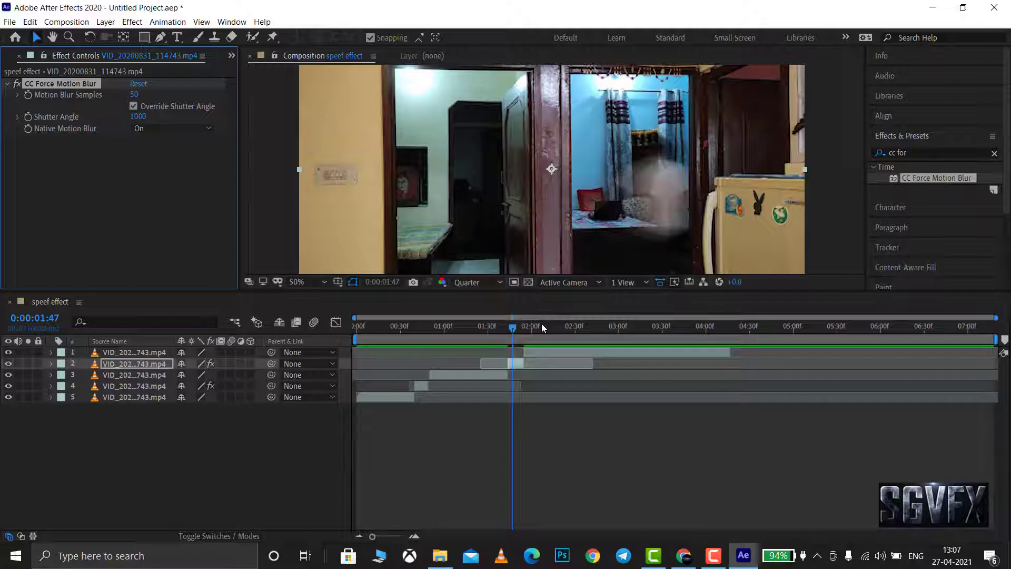
Preview the composition from the start to check the blurred speed ramps
{"action": "left_click_drag", "start_coordinate": [514, 328], "coordinate": [293, 349]}
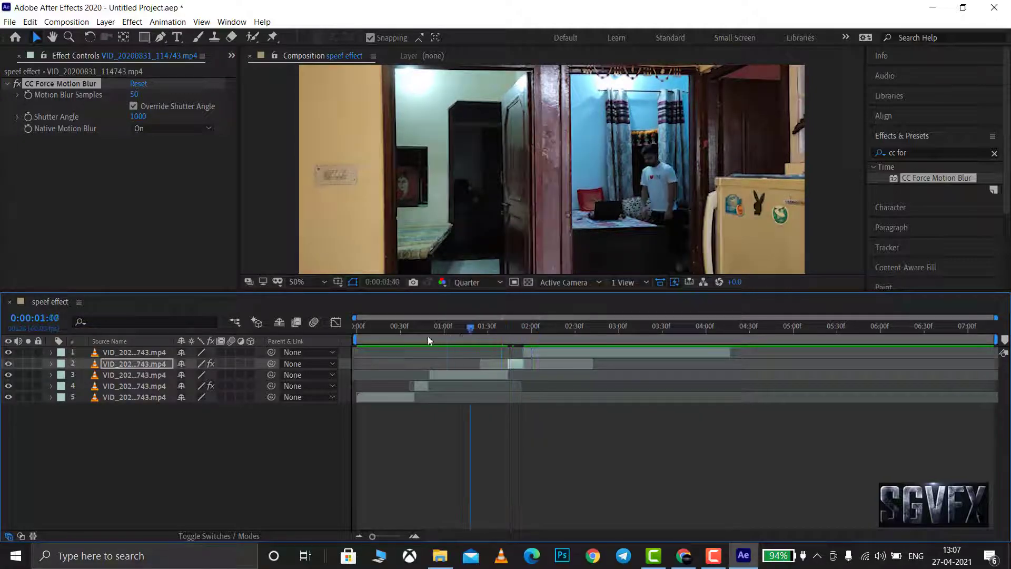
{"action": "key", "text": "space"}
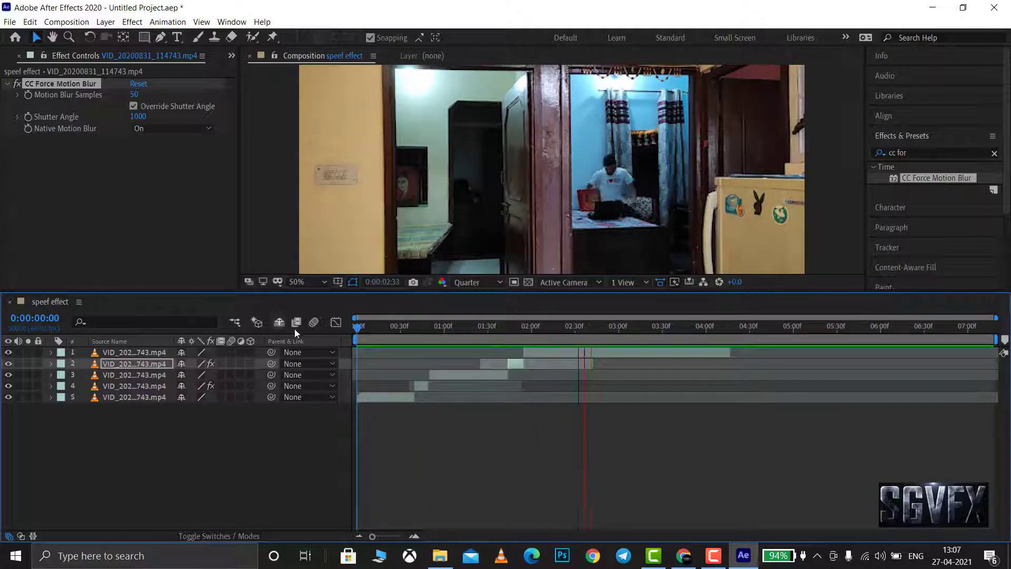
{"action": "left_click", "coordinate": [378, 332]}
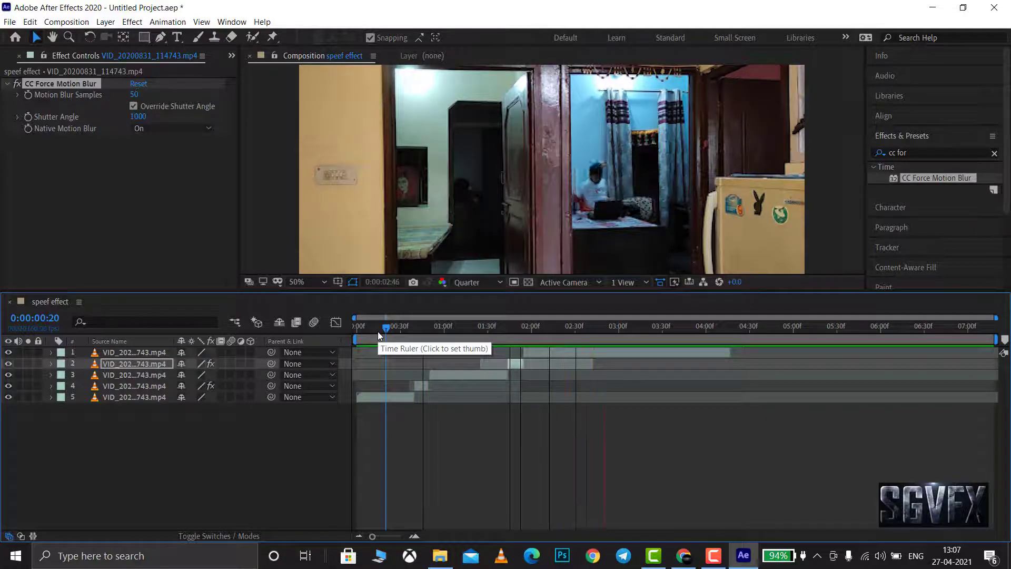
{"action": "left_click_drag", "start_coordinate": [388, 327], "coordinate": [342, 333]}
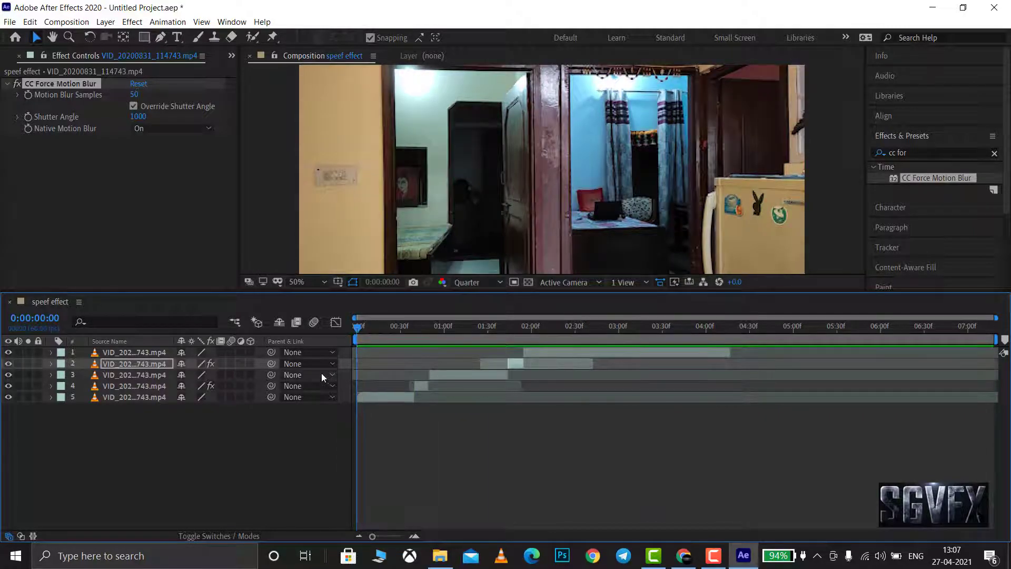
{"action": "key", "text": "space"}
{"action": "left_click", "coordinate": [127, 222]}
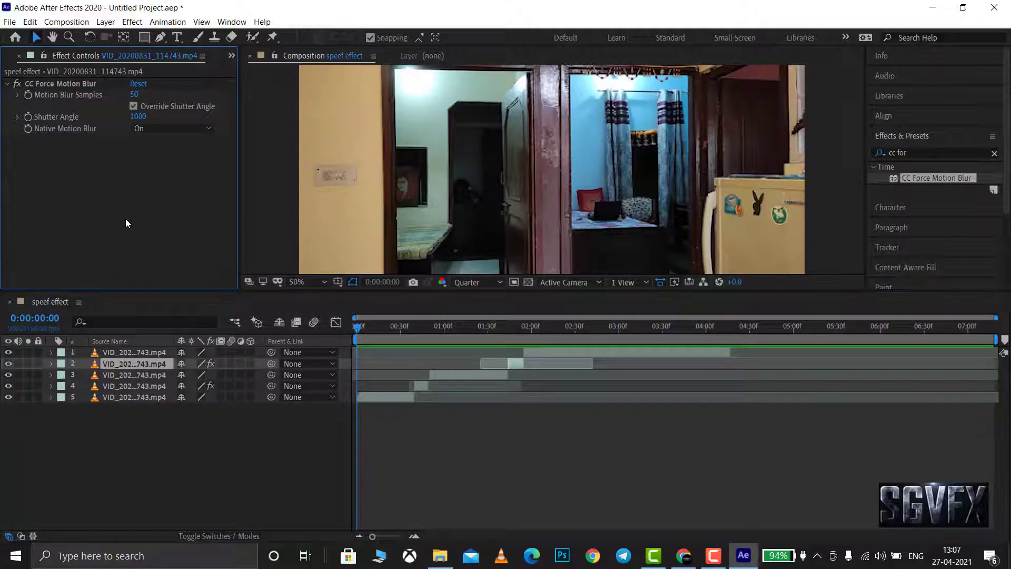
Drag 1.MP4 from the speed folder into the 'speef effect' composition as the top layer
{"action": "left_click", "coordinate": [439, 555]}
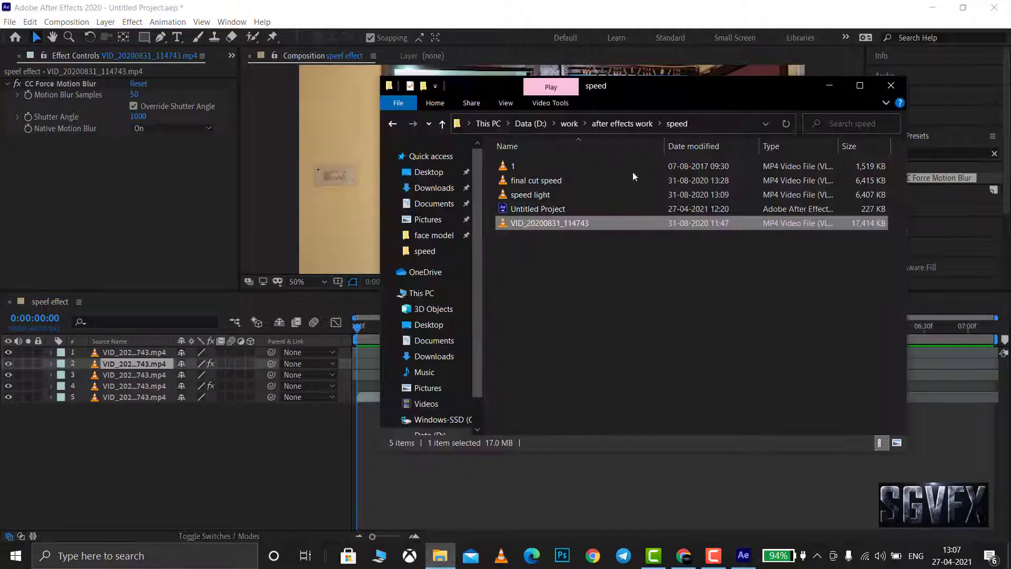
{"action": "mouse_move", "coordinate": [557, 169]}
{"action": "left_mouse_down"}
{"action": "mouse_move", "coordinate": [346, 244]}
{"action": "mouse_move", "coordinate": [78, 238]}
{"action": "mouse_move", "coordinate": [84, 440]}
{"action": "left_mouse_up"}
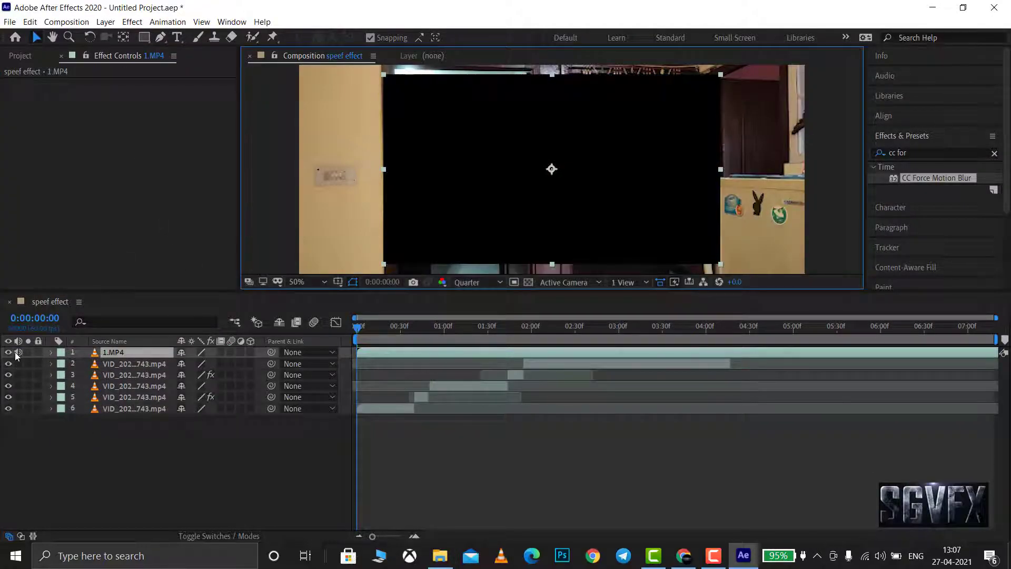
Hide 1.MP4's video, show its audio waveform, shift the layer, and scrub toward 0:00:01:01
{"action": "left_click", "coordinate": [9, 352]}
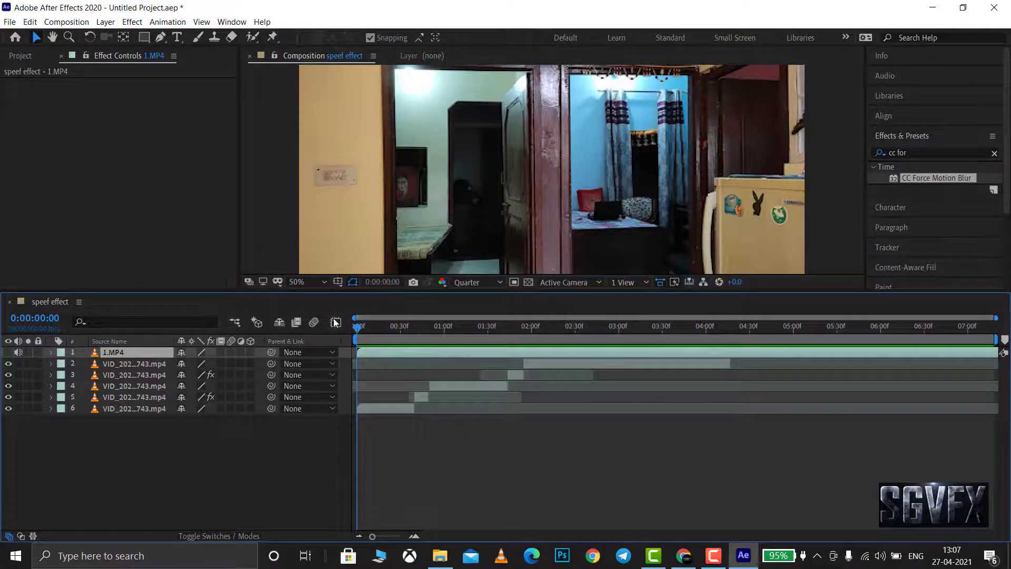
{"action": "key", "text": "l"}
{"action": "key", "text": "l"}
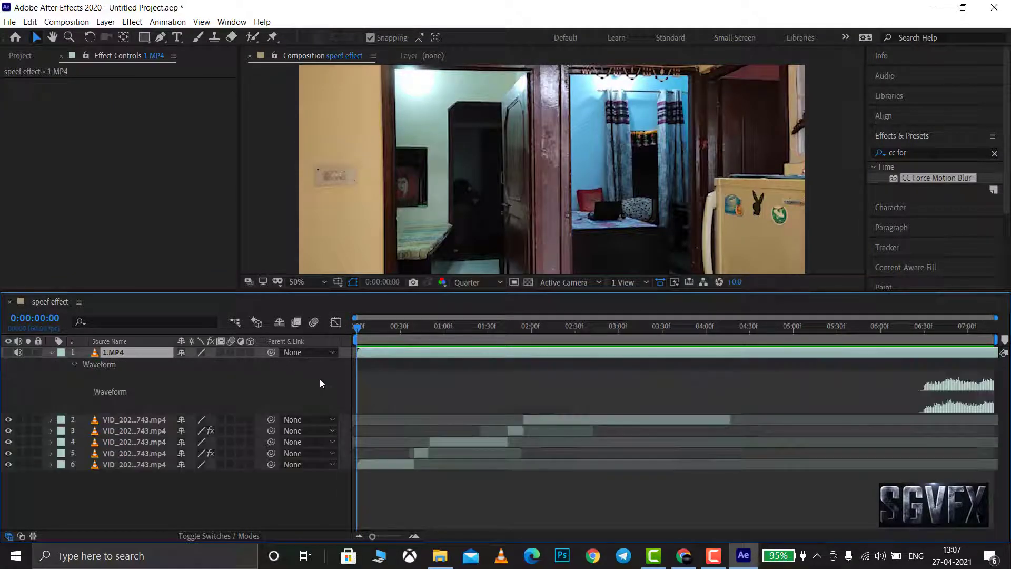
{"action": "mouse_move", "coordinate": [400, 352]}
{"action": "left_mouse_down"}
{"action": "mouse_move", "coordinate": [761, 357]}
{"action": "mouse_move", "coordinate": [416, 348]}
{"action": "left_mouse_up"}
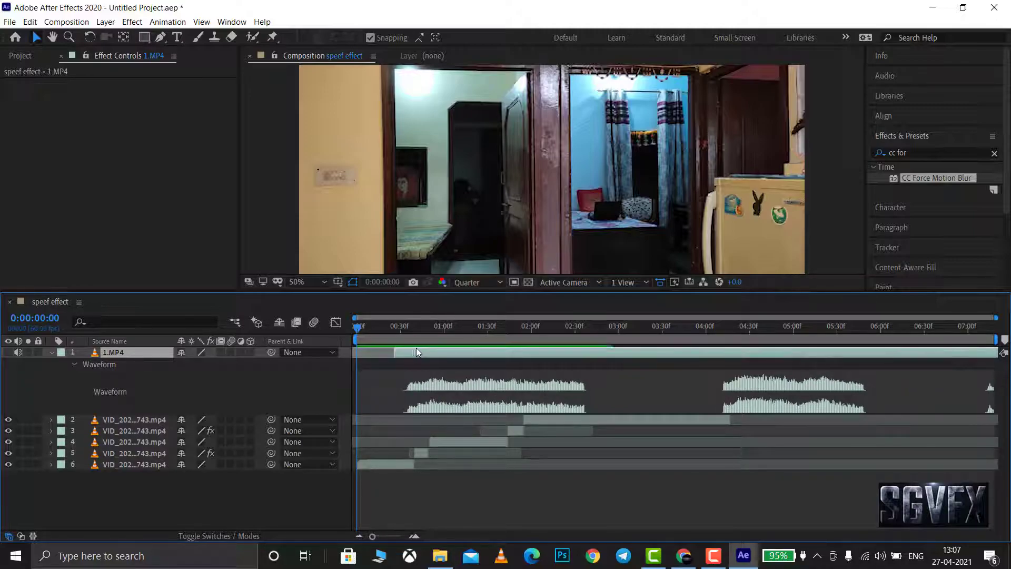
{"action": "left_click", "coordinate": [400, 330]}
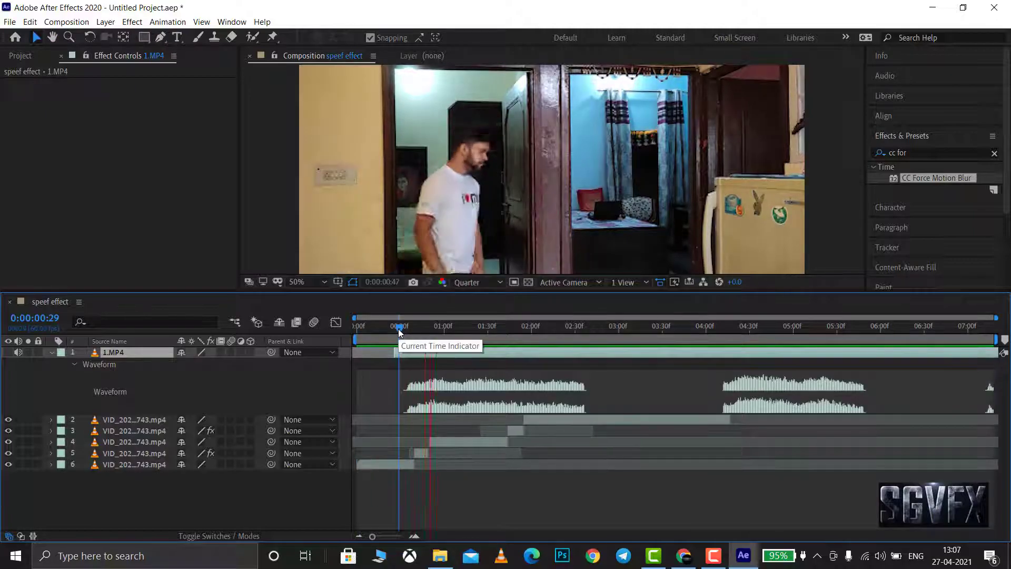
{"action": "mouse_move", "coordinate": [400, 331]}
{"action": "left_mouse_down"}
{"action": "mouse_move", "coordinate": [480, 335]}
{"action": "mouse_move", "coordinate": [359, 330]}
{"action": "mouse_move", "coordinate": [447, 329]}
{"action": "left_mouse_up"}
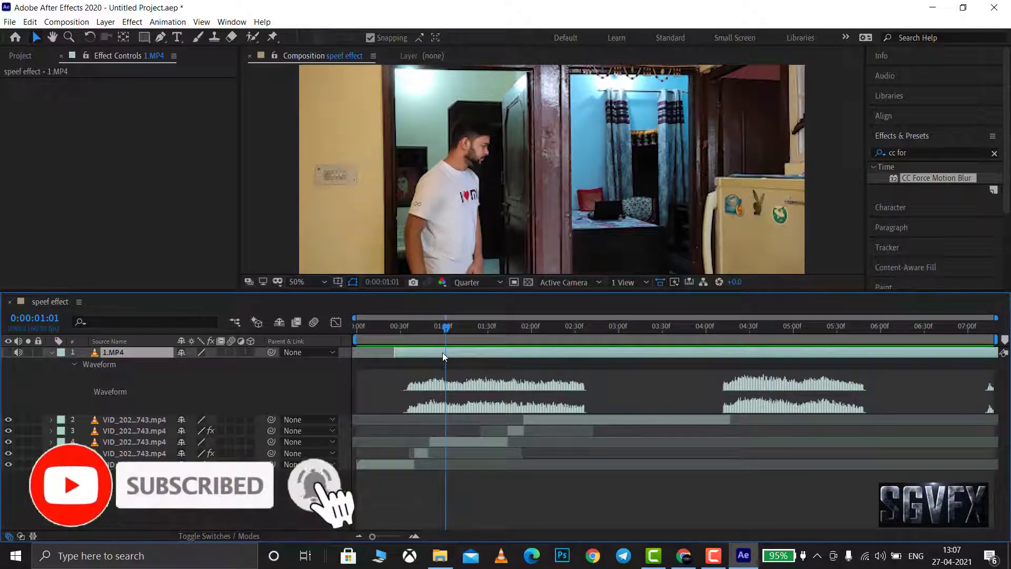
Split the 1.MP4 audio layer at 0:00:01:01 and delete the later part
{"action": "left_click", "coordinate": [30, 21]}
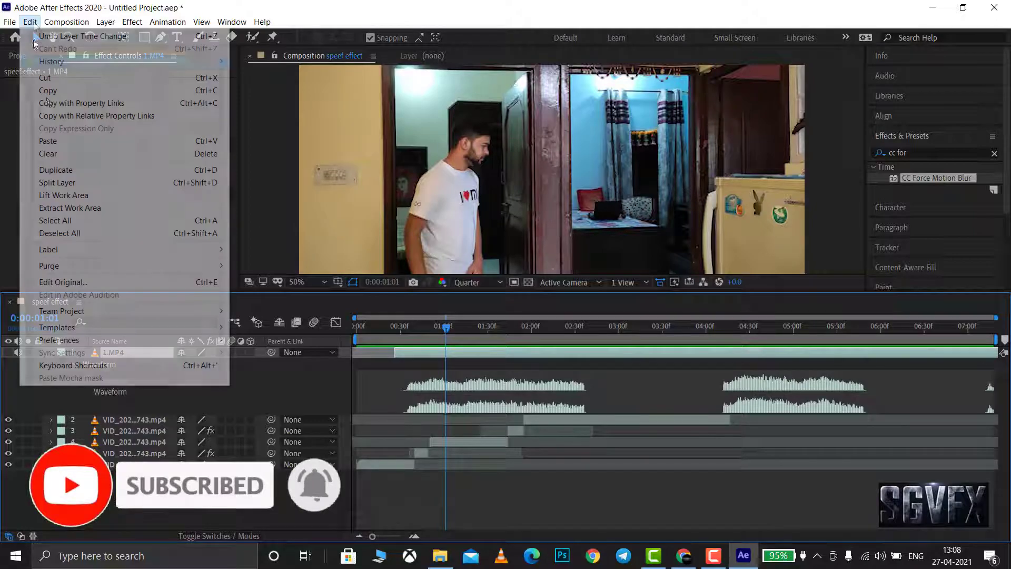
{"action": "left_click", "coordinate": [57, 185]}
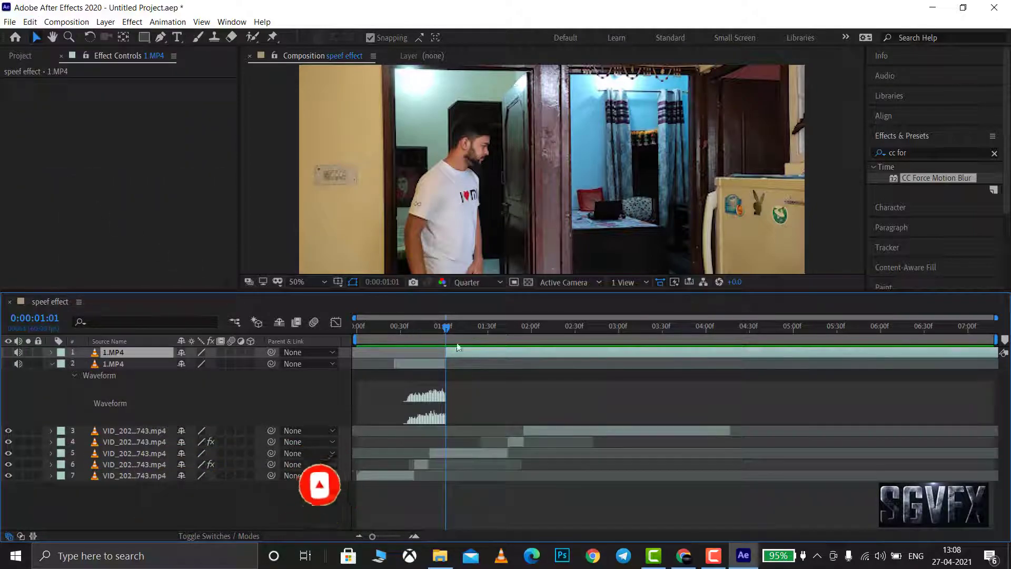
{"action": "left_click_drag", "start_coordinate": [446, 329], "coordinate": [507, 347]}
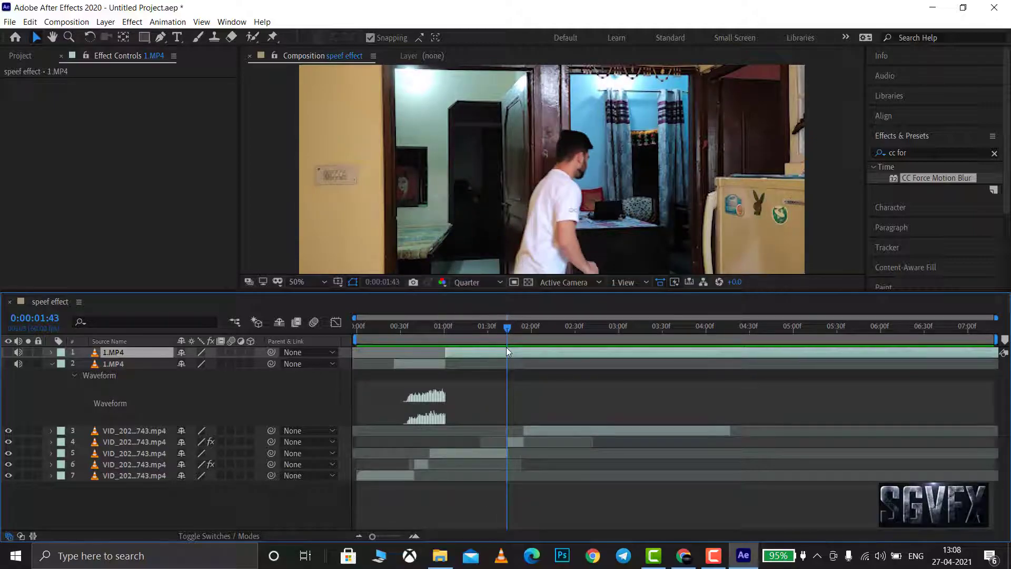
{"action": "key", "text": "Delete"}
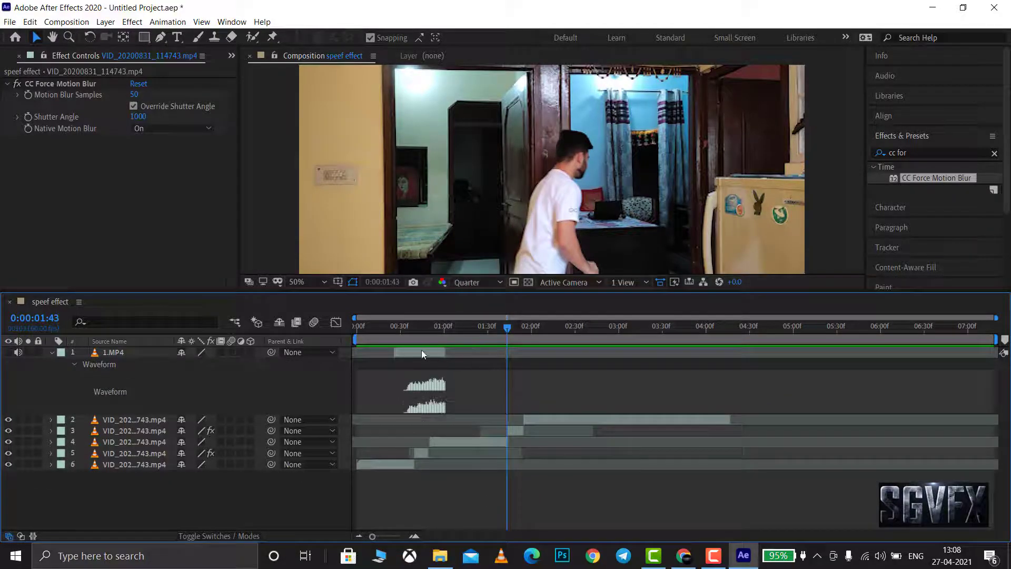
Duplicate the short sound clip, place the copy starting near 0:00:01:43, and preview
{"action": "left_click", "coordinate": [422, 352]}
{"action": "key", "text": "ctrl+d"}
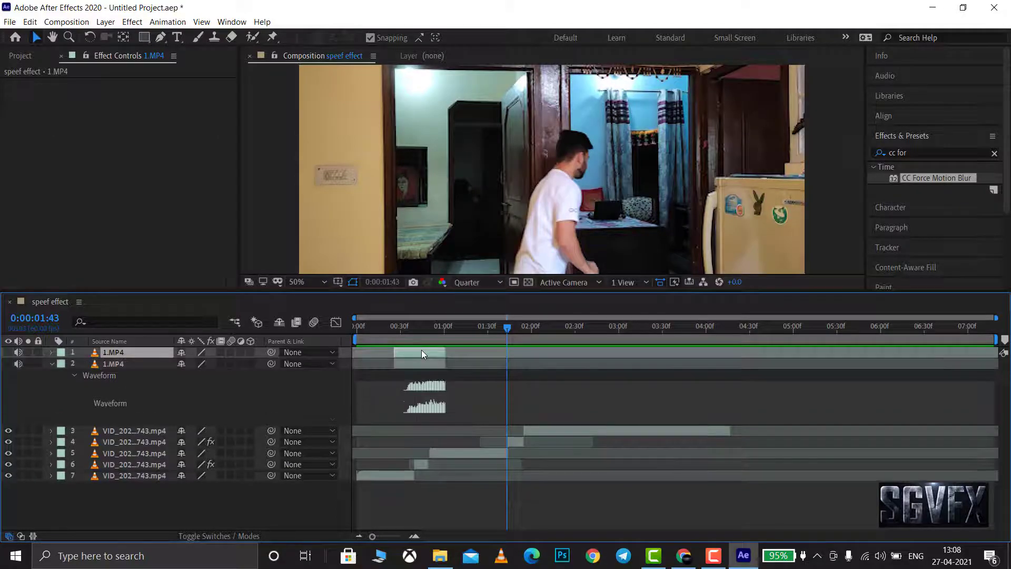
{"action": "left_click_drag", "start_coordinate": [422, 352], "coordinate": [532, 360]}
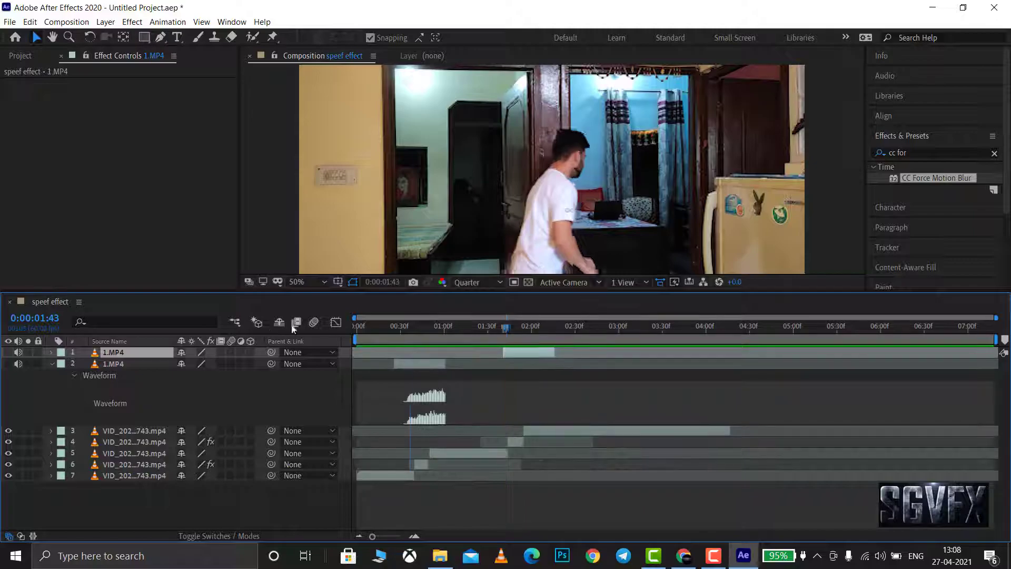
{"action": "key", "text": "space"}
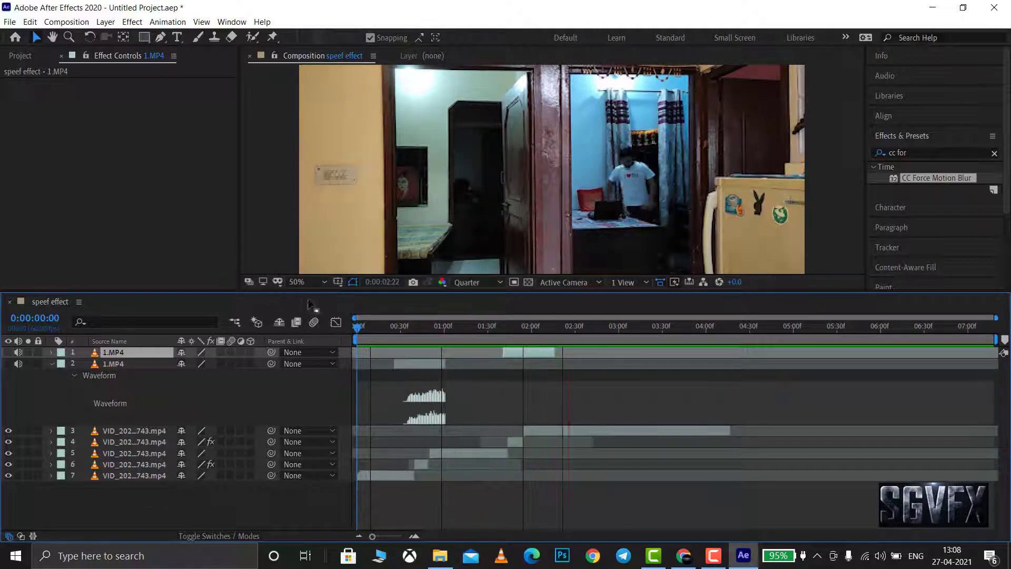
Extend layer 2's sound piece so it ends around 0:00:01:10 instead of 0:00:01:01
{"action": "left_click", "coordinate": [441, 324]}
{"action": "left_click", "coordinate": [430, 327]}
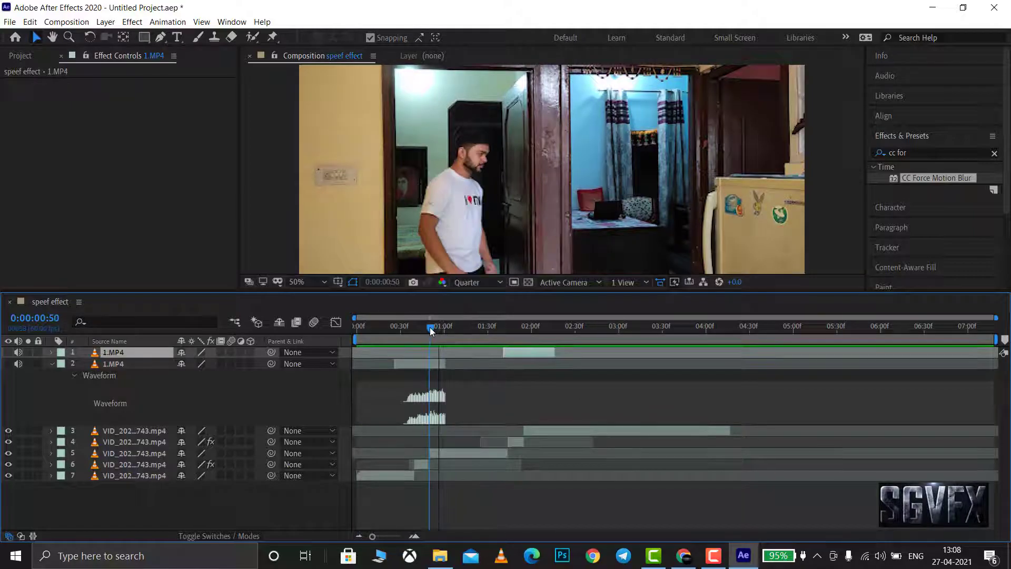
{"action": "left_click", "coordinate": [435, 368]}
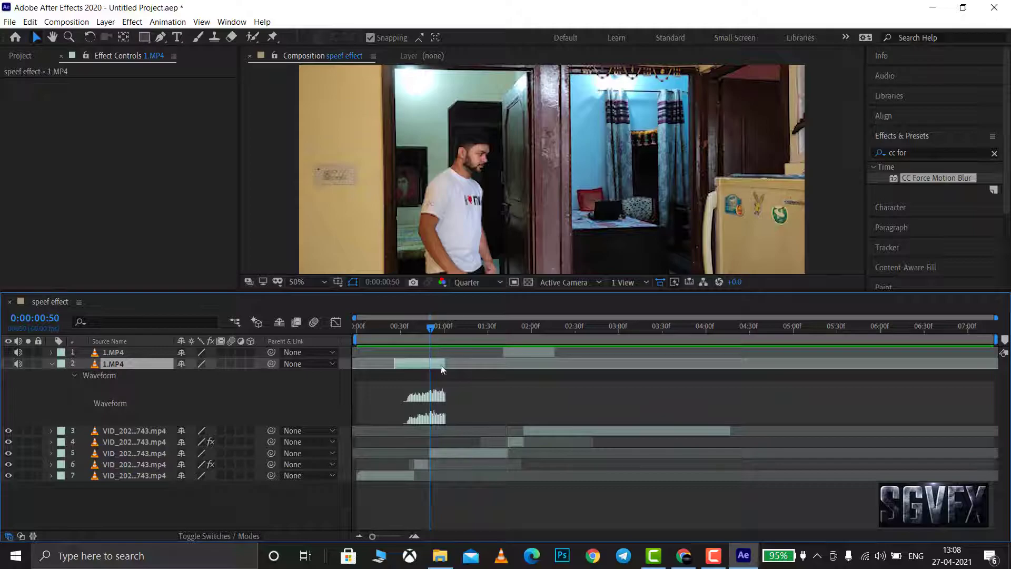
{"action": "left_click_drag", "start_coordinate": [446, 363], "coordinate": [455, 368]}
Preview from 0:00:00:15 and select the second sound piece on layer 1
{"action": "left_click", "coordinate": [379, 329]}
{"action": "key", "text": "space"}
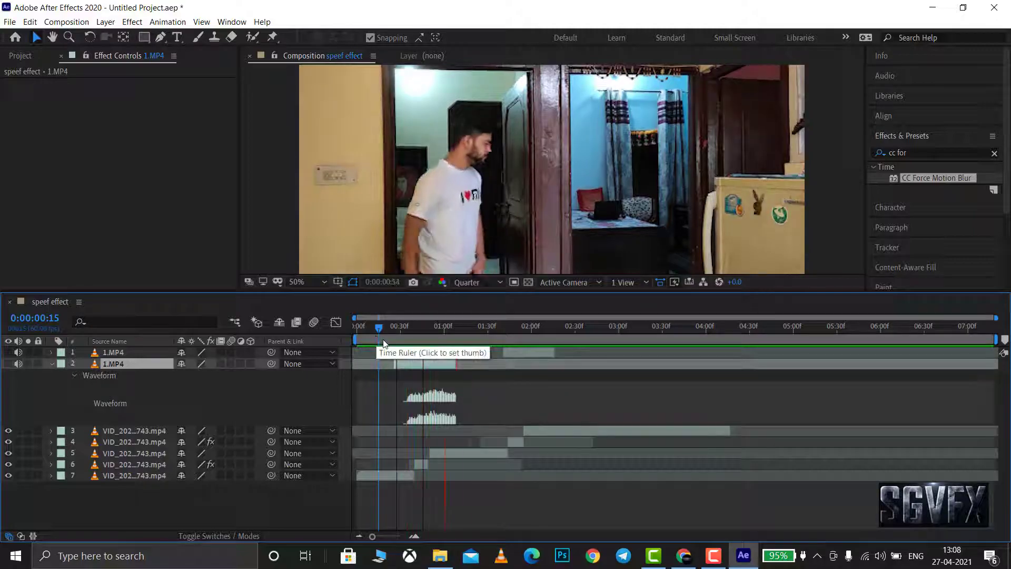
{"action": "left_click", "coordinate": [522, 355]}
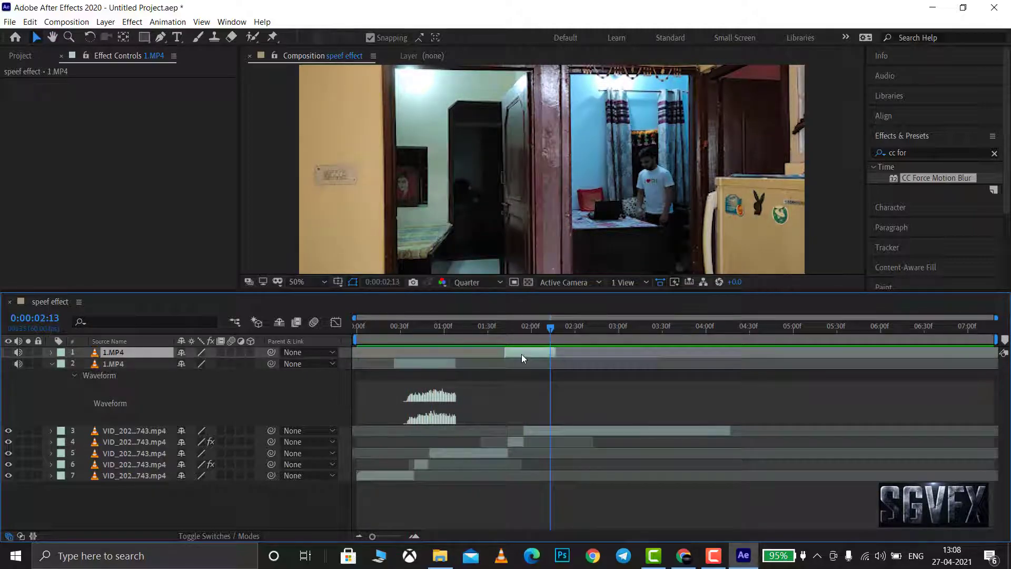
Lengthen the second sound piece's ending and preview the composition from the start
{"action": "key", "text": "l"}
{"action": "key", "text": "l"}
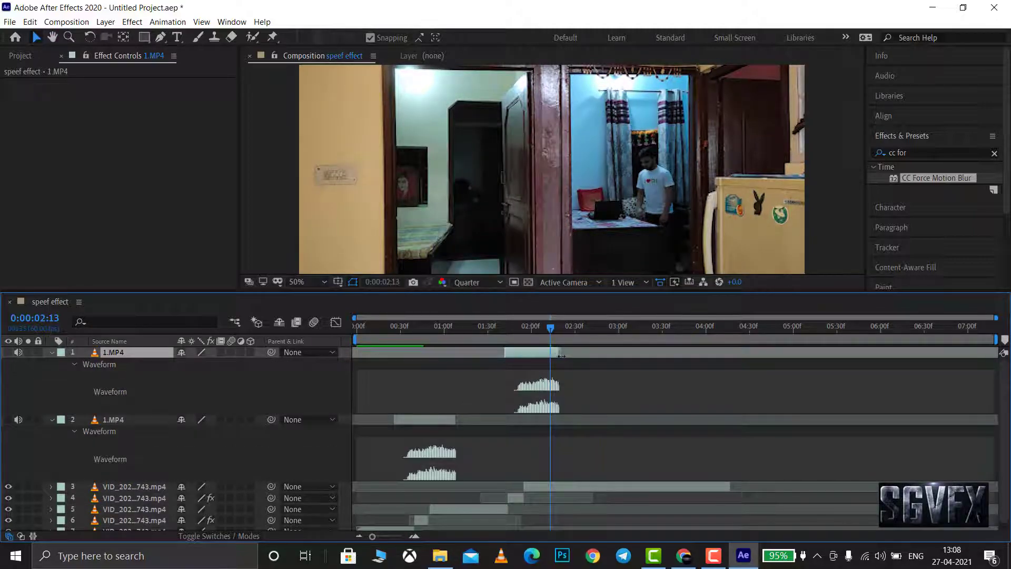
{"action": "left_click_drag", "start_coordinate": [554, 355], "coordinate": [570, 355]}
{"action": "key", "text": "Home"}
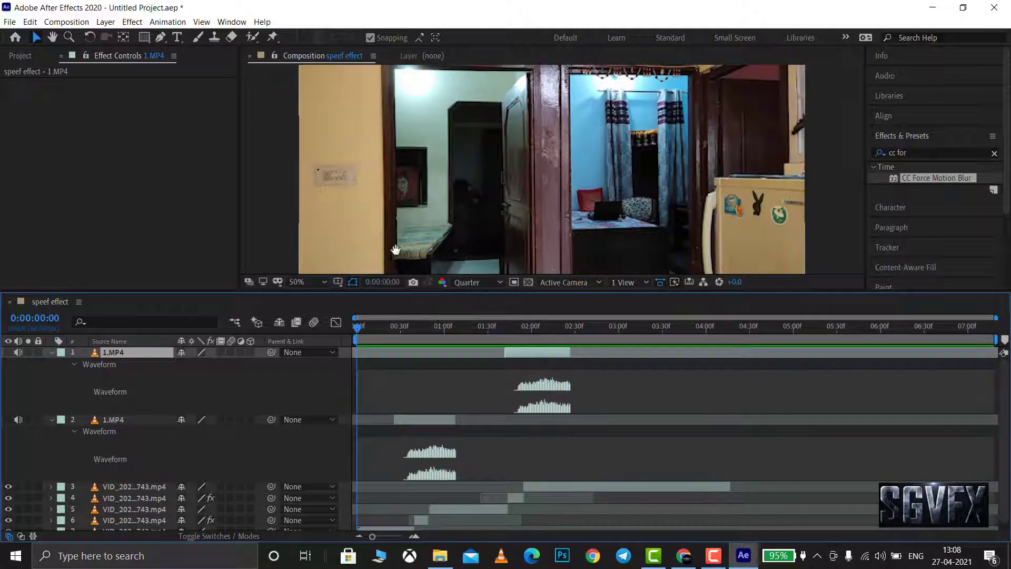
{"action": "key", "text": "space"}
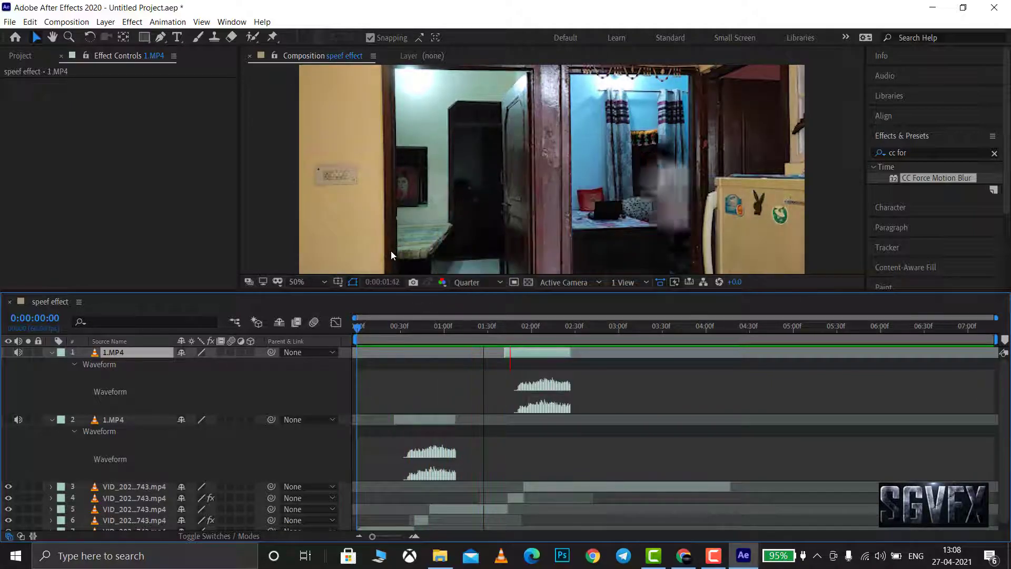
{"action": "key", "text": "space"}
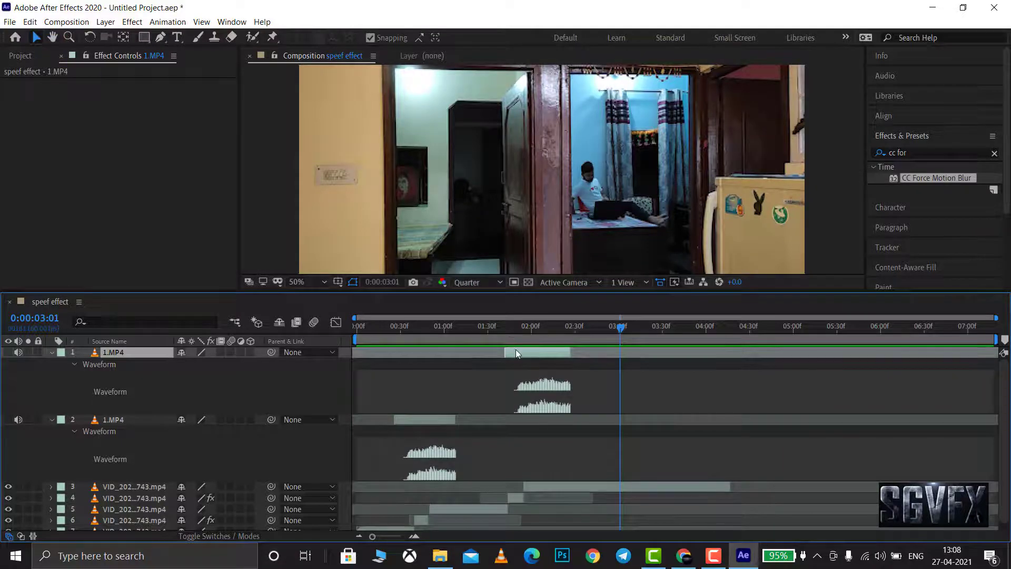
Slide the second sound piece earlier to start around 0:00:01:36, then preview from the start
{"action": "left_click_drag", "start_coordinate": [516, 352], "coordinate": [510, 330]}
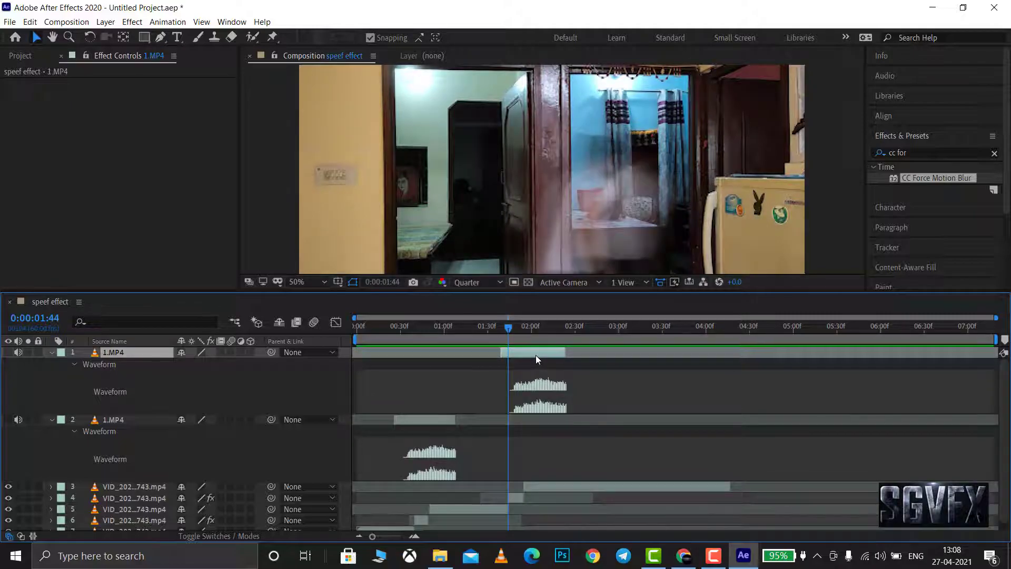
{"action": "left_click_drag", "start_coordinate": [536, 355], "coordinate": [531, 355]}
{"action": "left_click", "coordinate": [427, 327]}
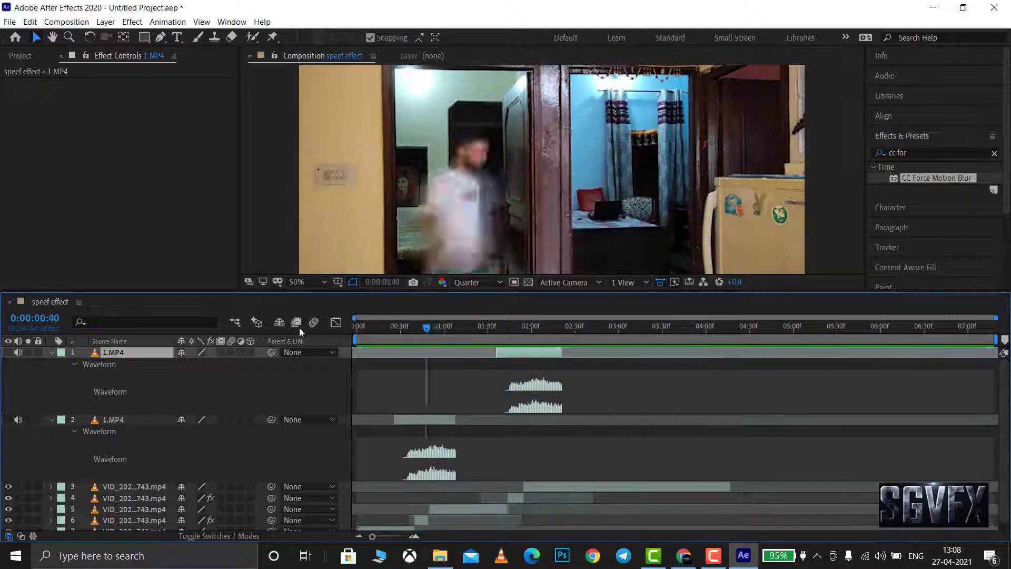
{"action": "key", "text": "Home"}
{"action": "key", "text": "space"}
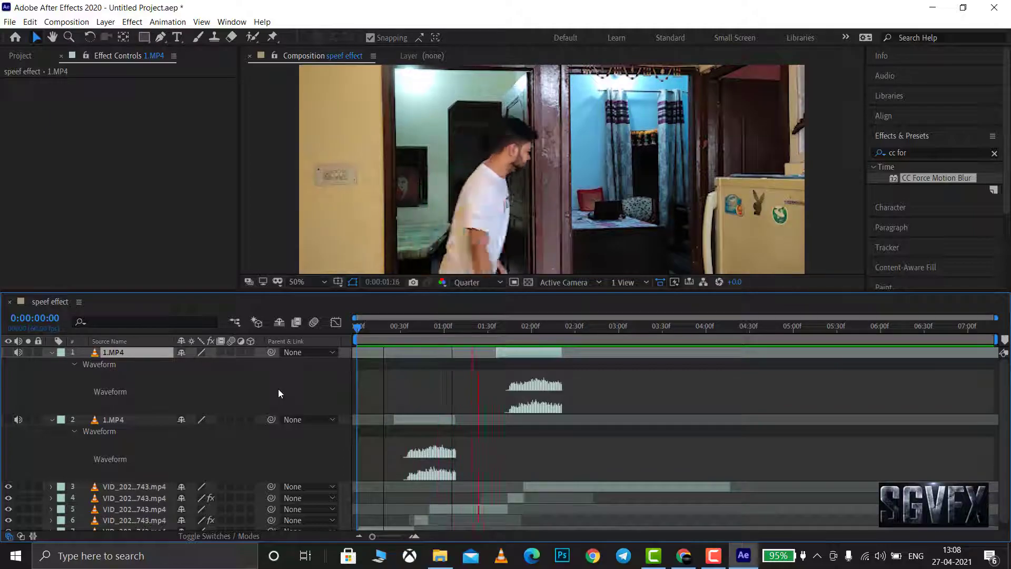